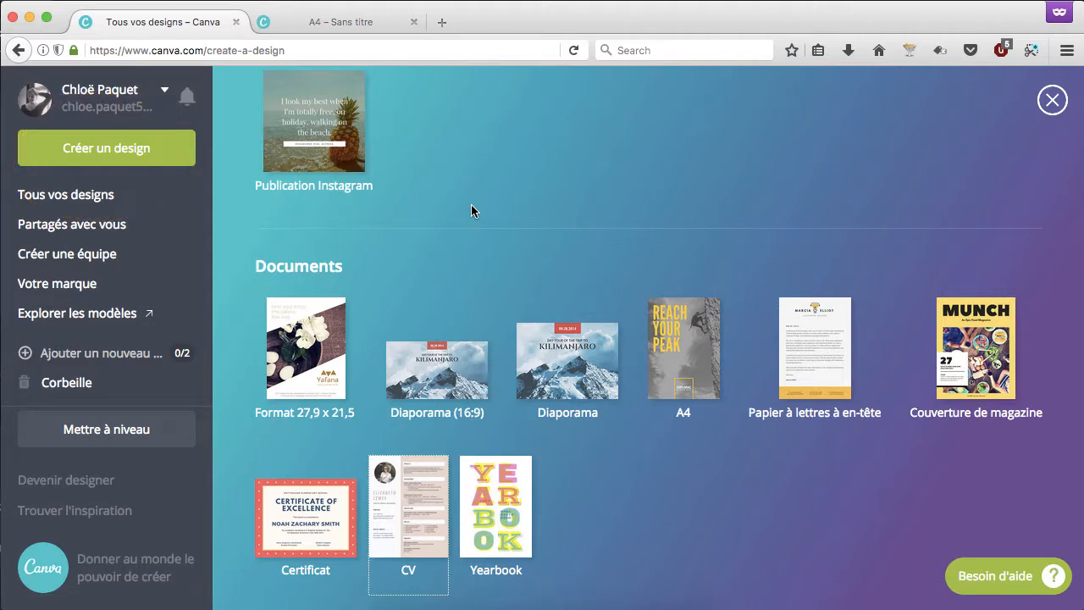
# Step: Create a new design of the CV type from the Documents category
pyautogui.scroll(5, 471, 204)
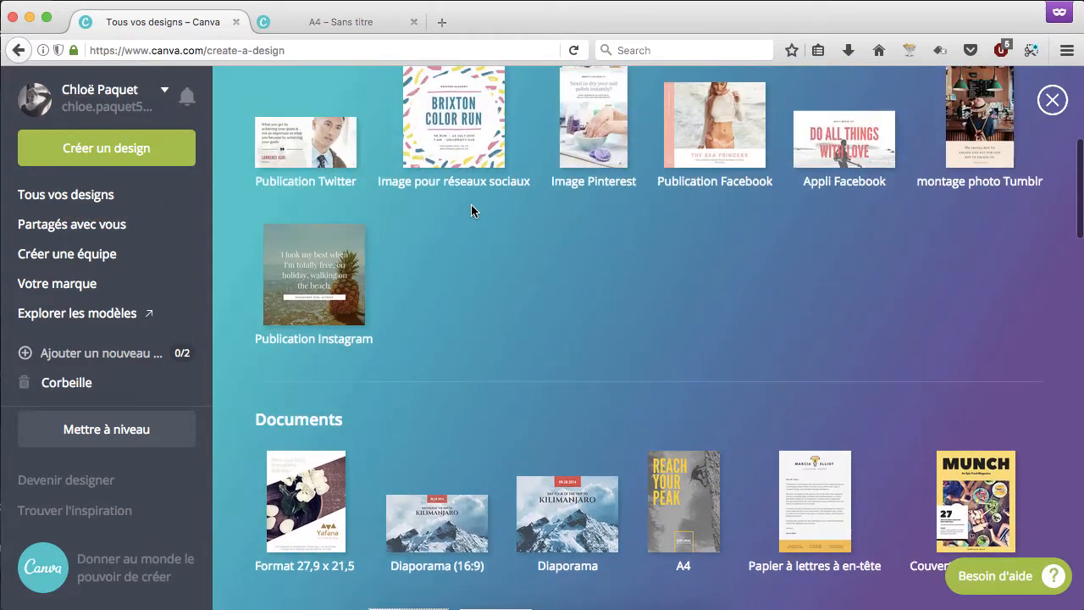
pyautogui.scroll(5, 471, 204)
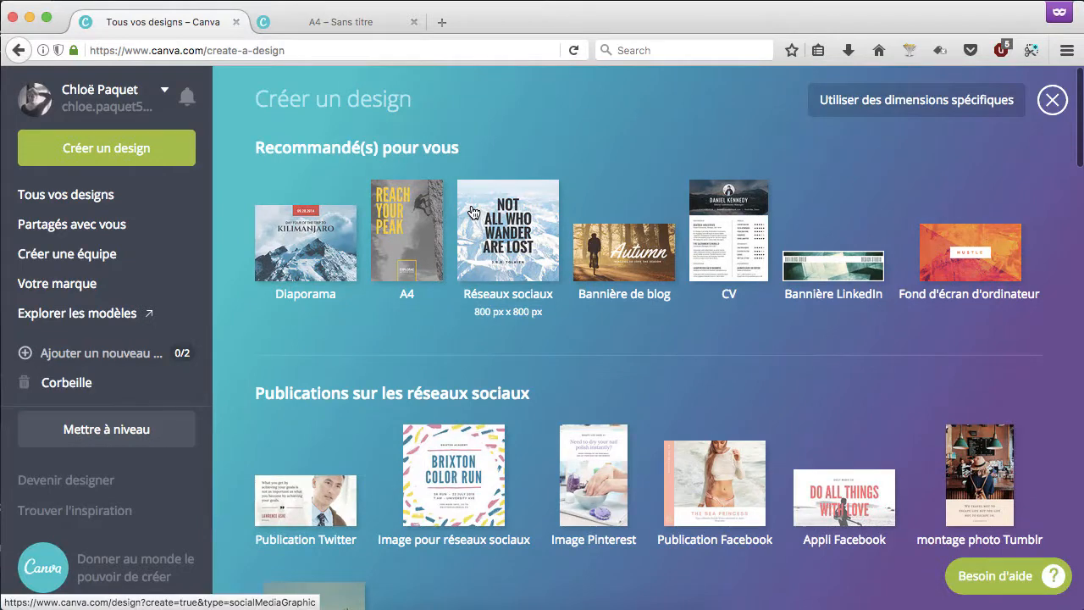
pyautogui.scroll(-1, 471, 204)
pyautogui.scroll(-10, 473, 203)
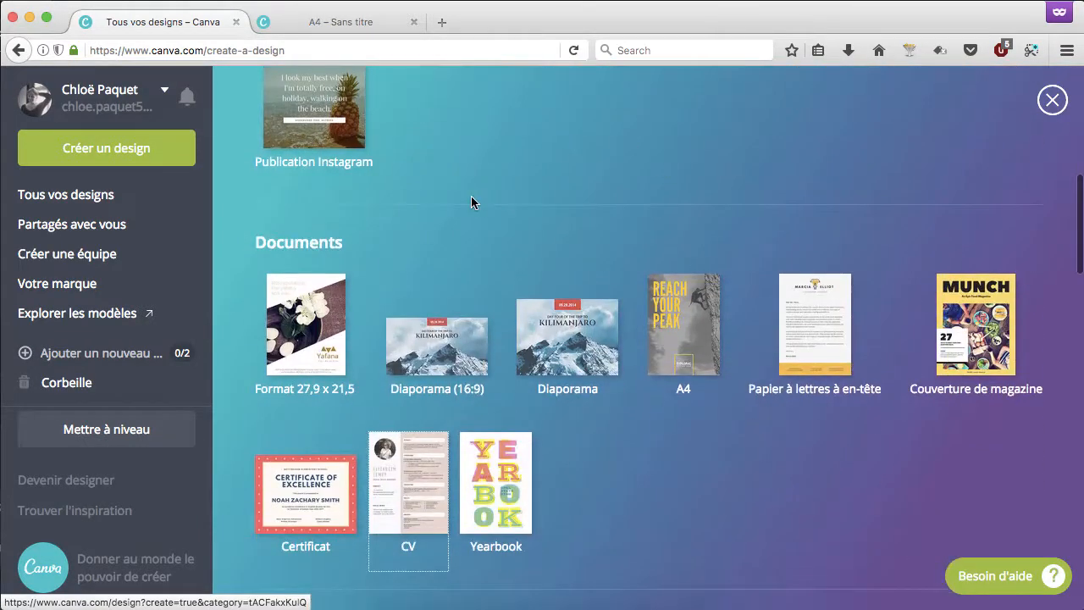
pyautogui.scroll(-1, 474, 203)
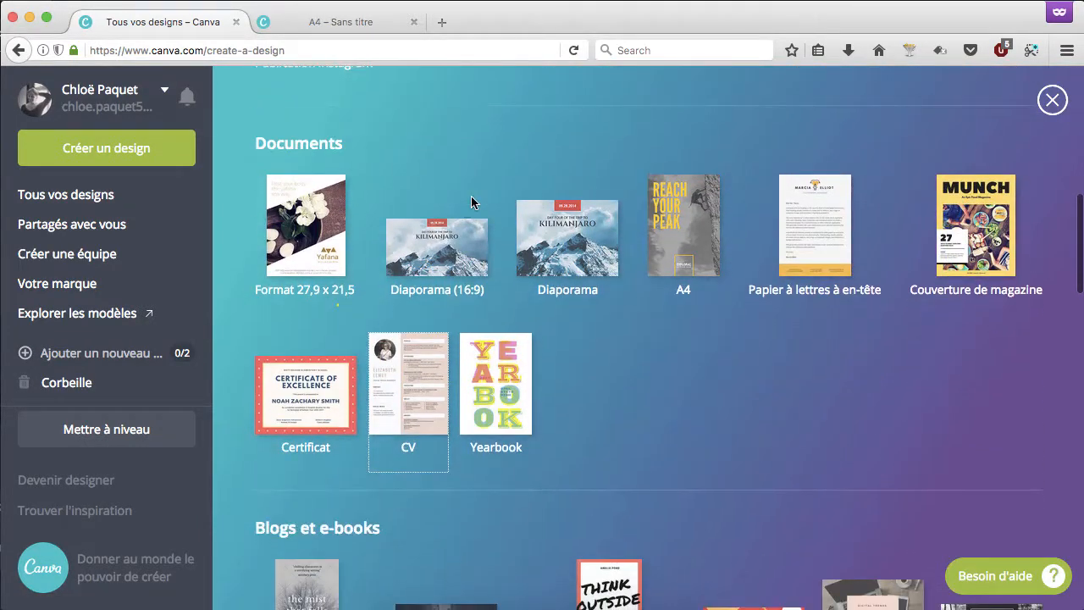
pyautogui.click(408, 421)
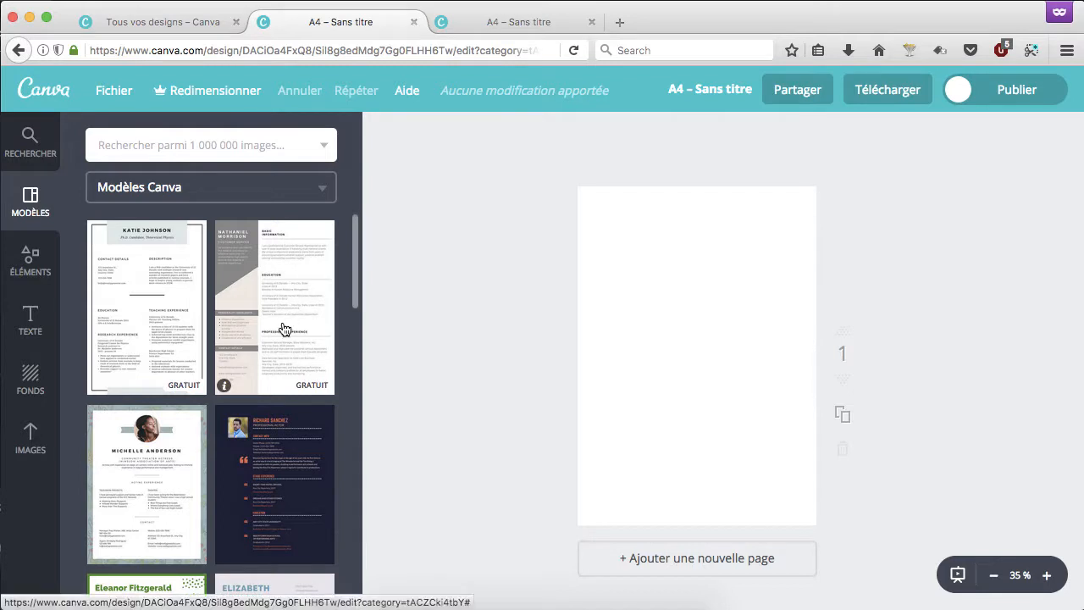
# Step: Apply the free CV template with a grey-green side column, round photo and dotted technical skill ratings to the blank page
pyautogui.scroll(-5, 284, 329)
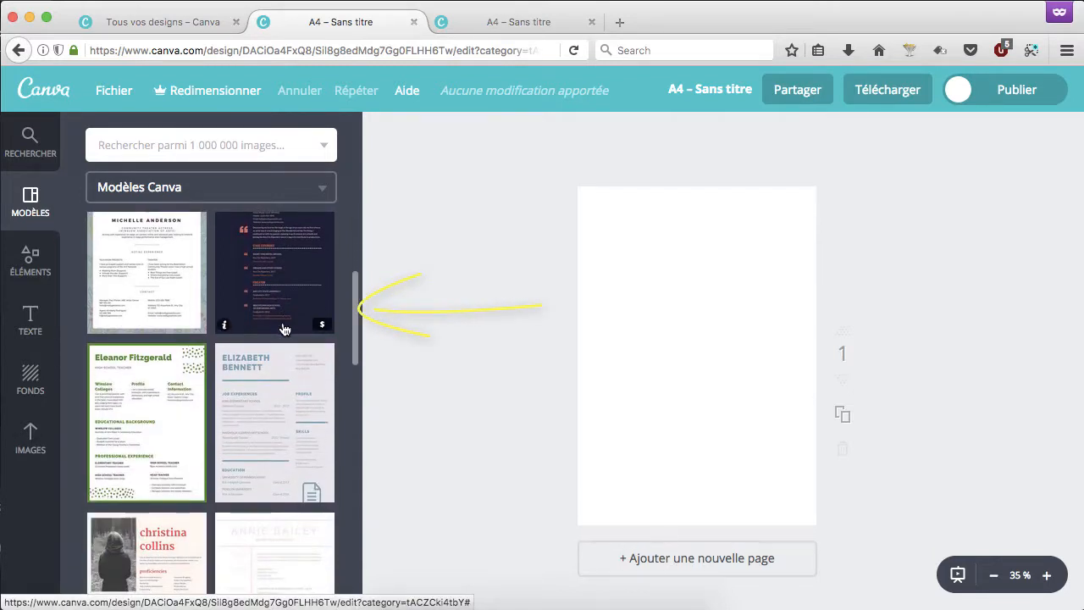
pyautogui.scroll(-4, 284, 328)
pyautogui.scroll(-8, 285, 329)
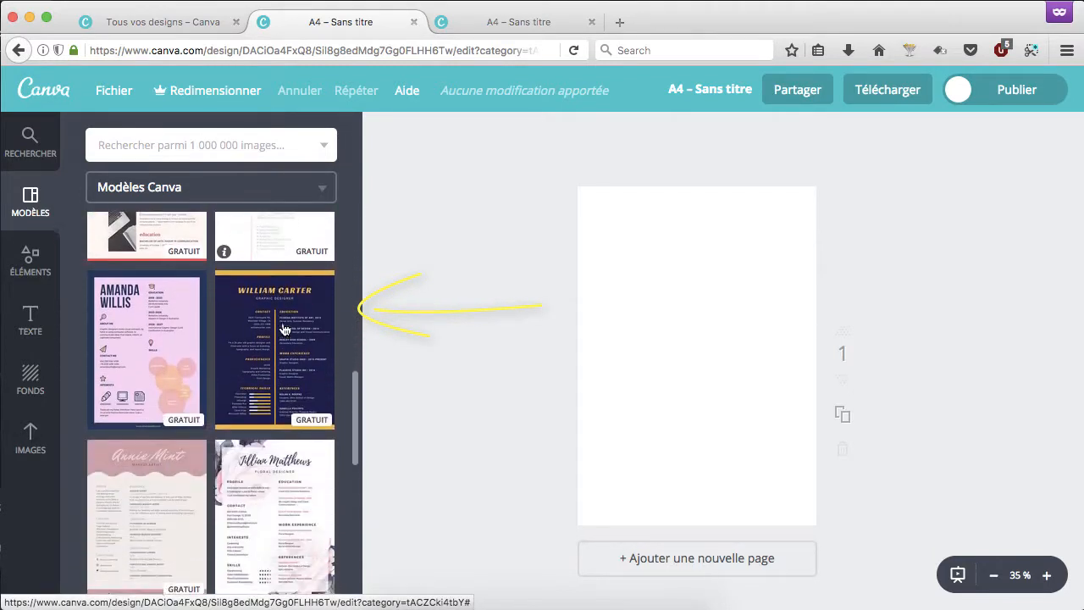
pyautogui.scroll(-6, 284, 329)
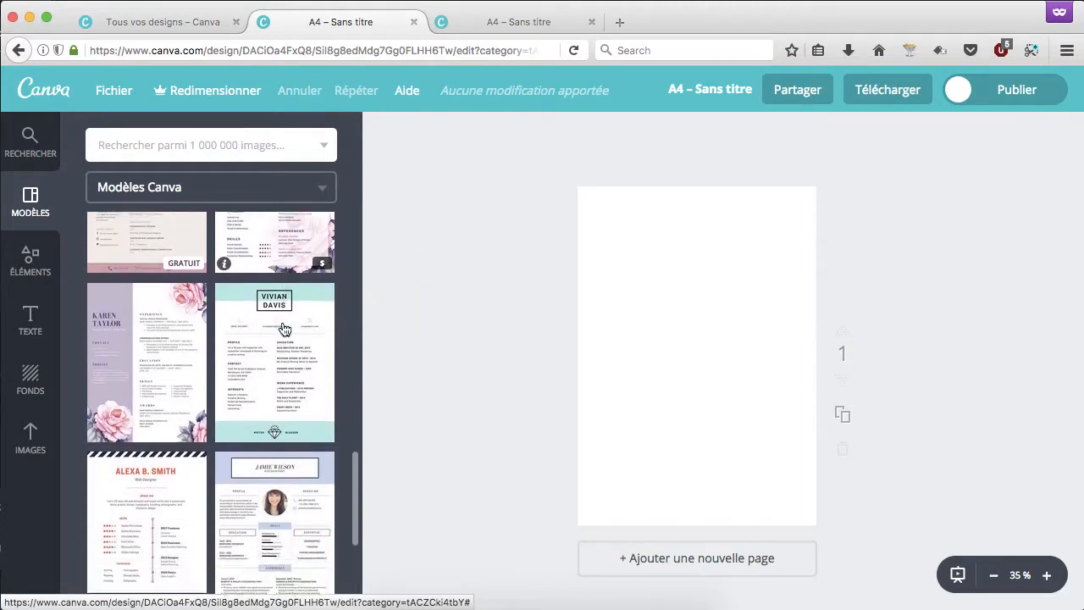
pyautogui.scroll(-6, 285, 328)
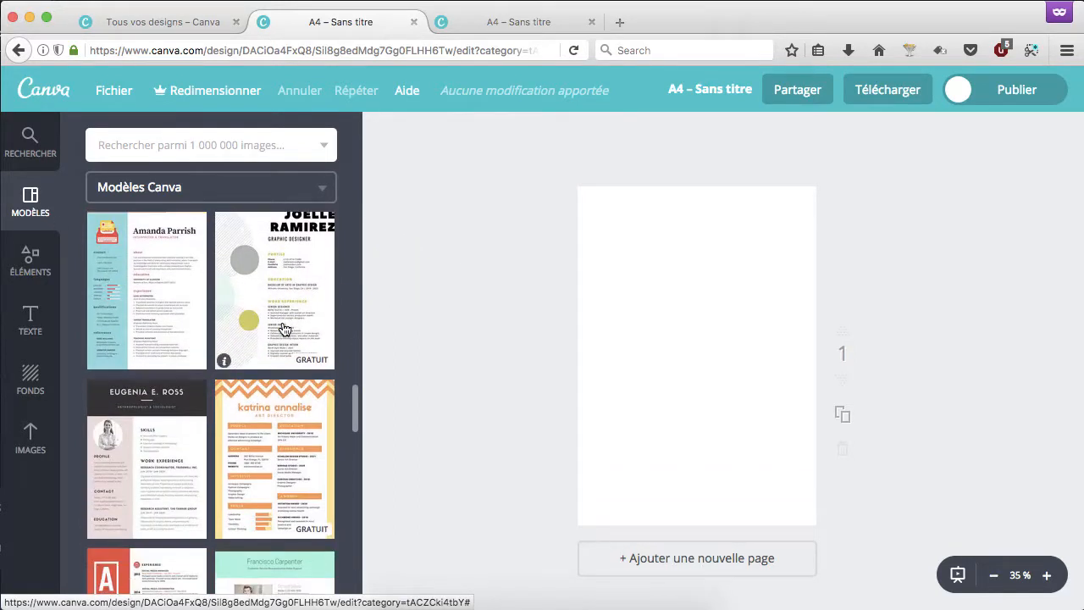
pyautogui.scroll(-1, 284, 329)
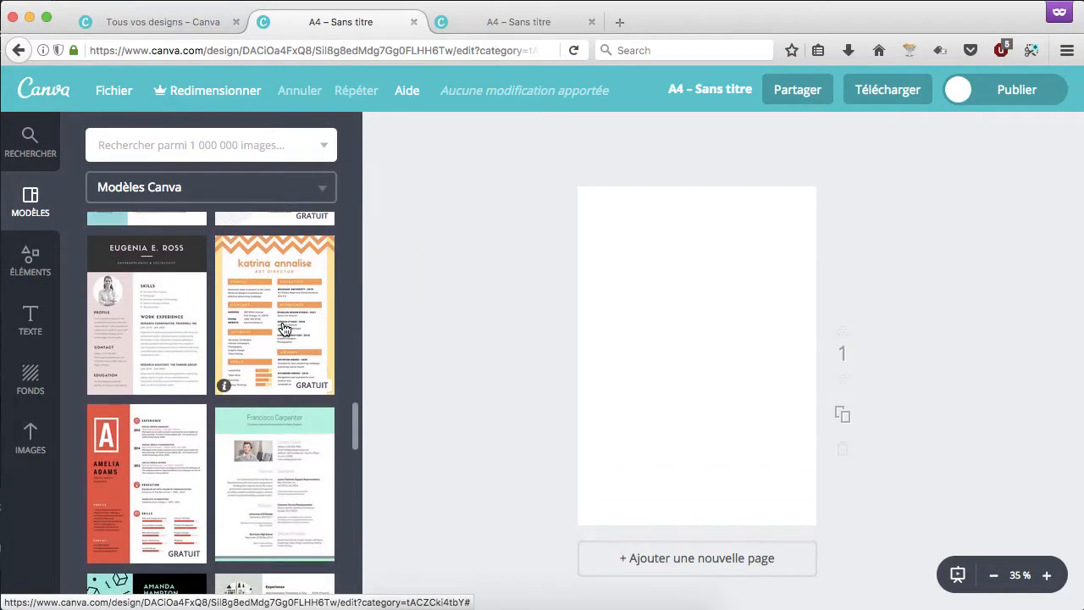
pyautogui.scroll(-4, 284, 328)
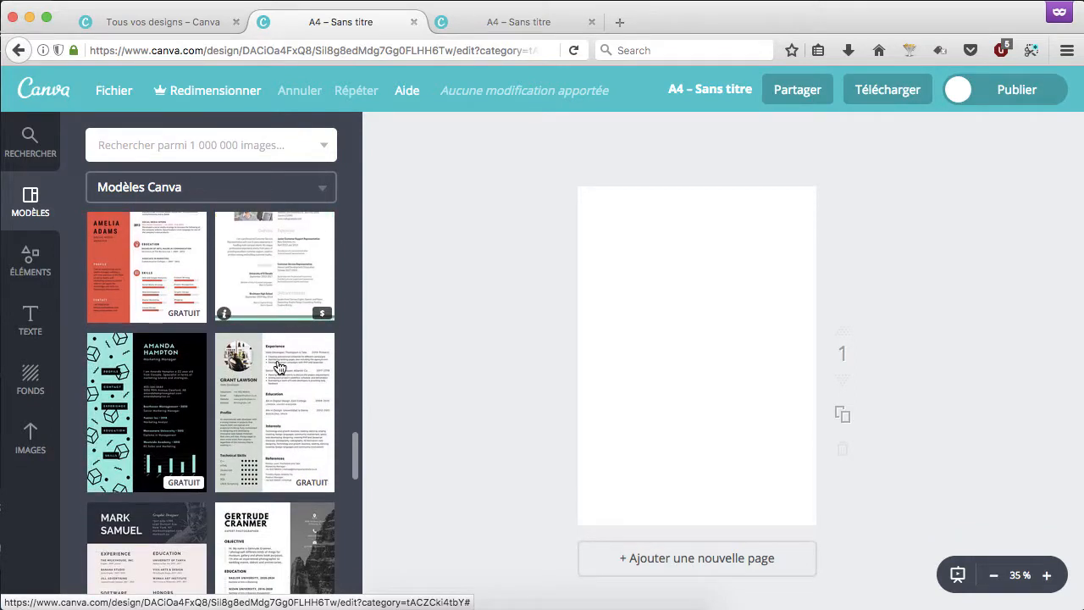
pyautogui.click(273, 401)
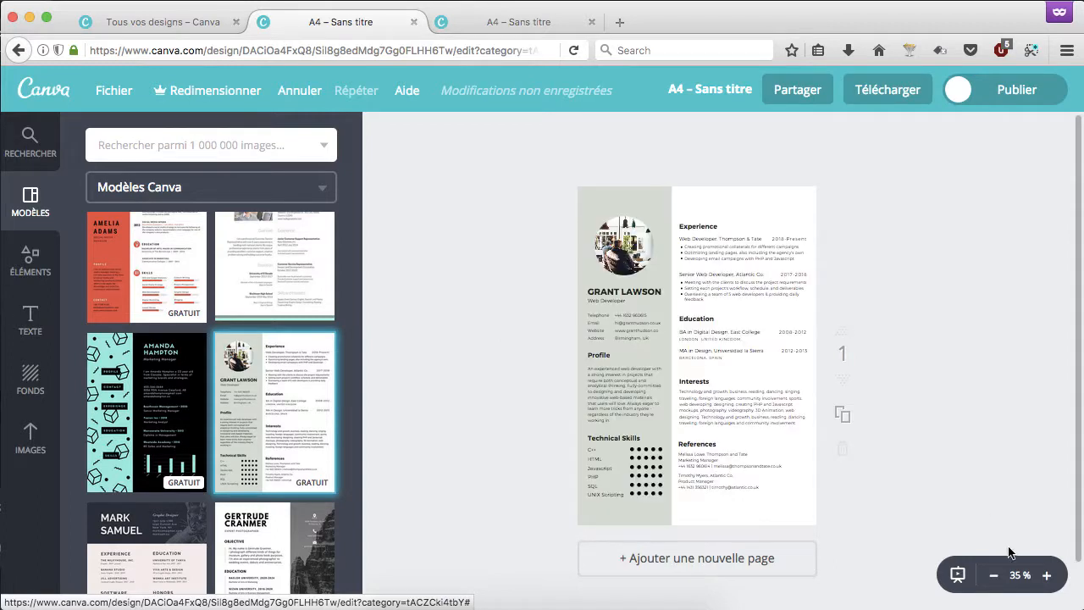
# Step: Examine the CV template's sections at 75% zoom, from the photo and experience down to skills and references
pyautogui.click(1045, 574)
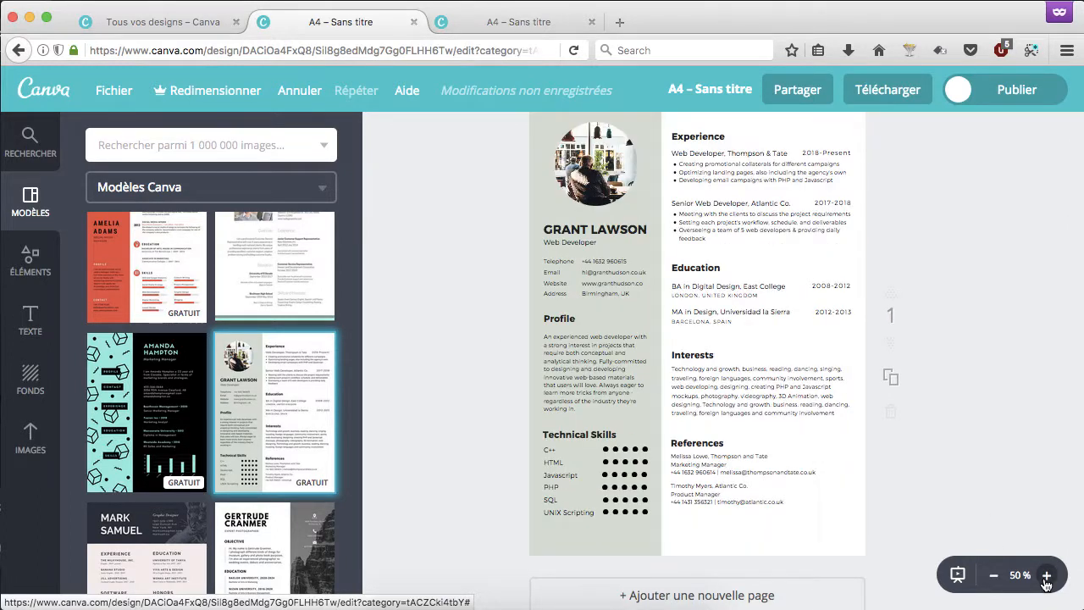
pyautogui.click(1046, 577)
pyautogui.scroll(4, 758, 288)
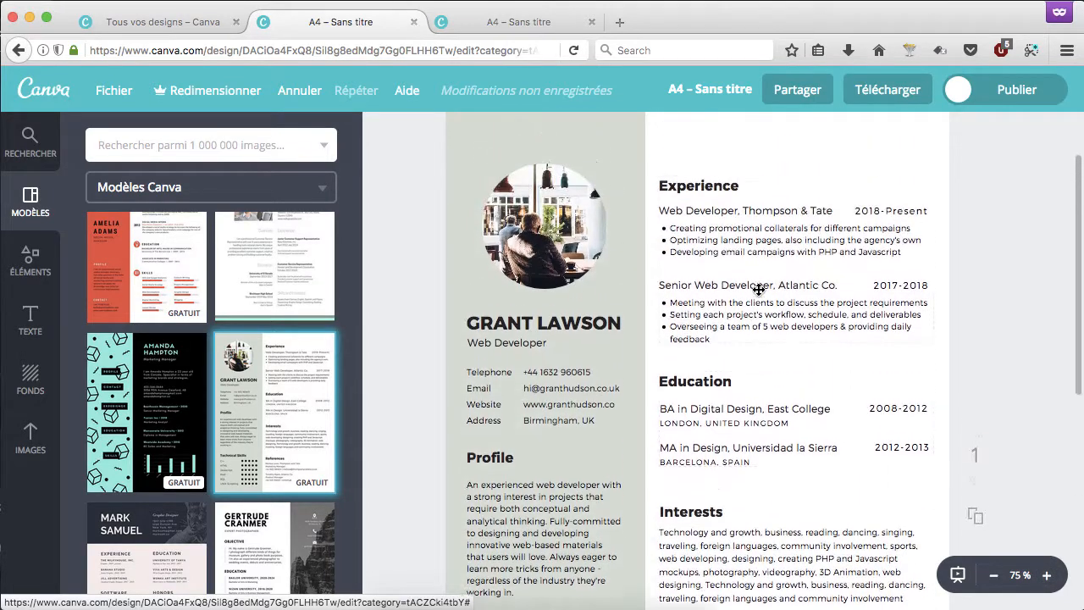
pyautogui.scroll(-5, 759, 293)
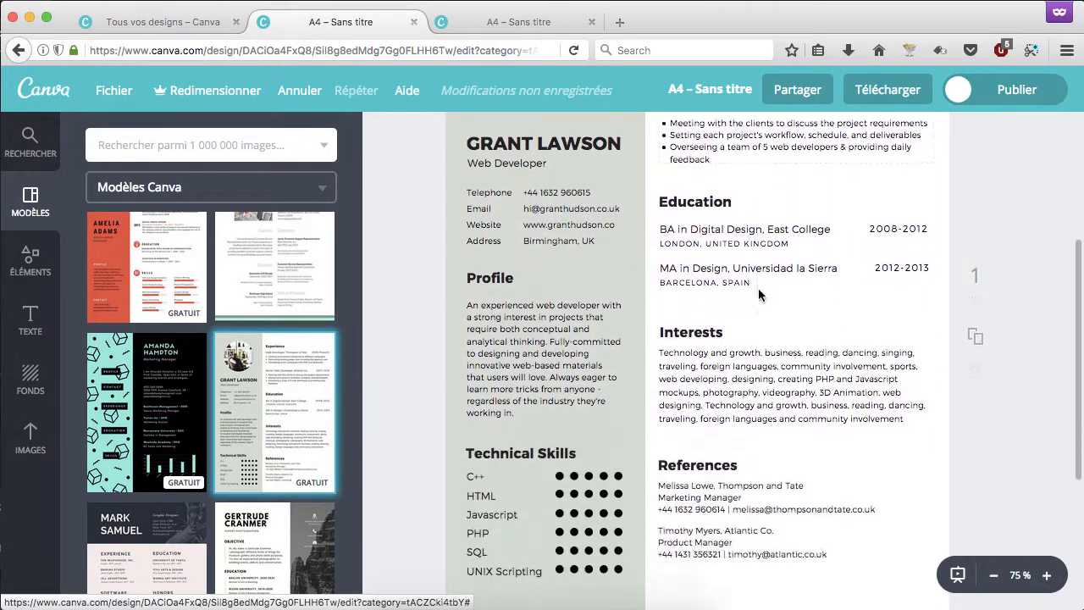
pyautogui.scroll(5, 757, 290)
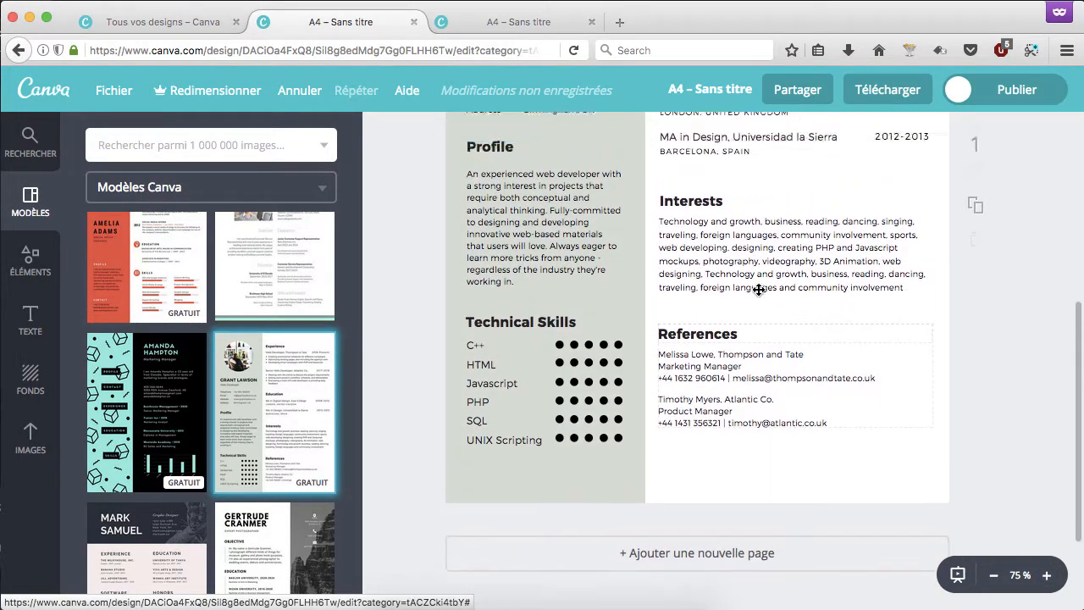
pyautogui.scroll(2, 758, 288)
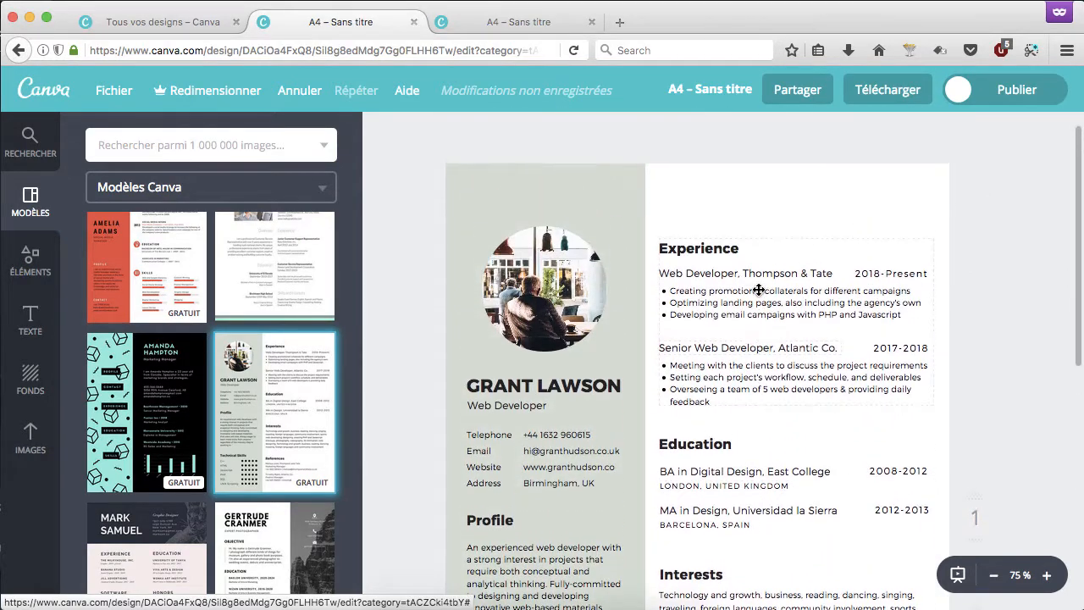
pyautogui.scroll(-3, 692, 435)
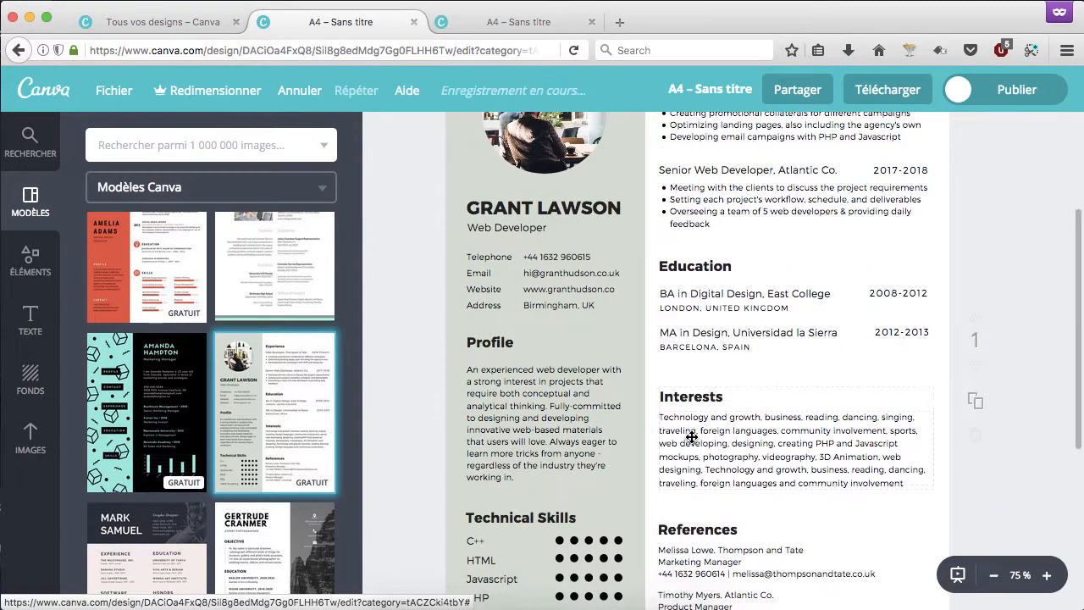
pyautogui.scroll(2, 602, 216)
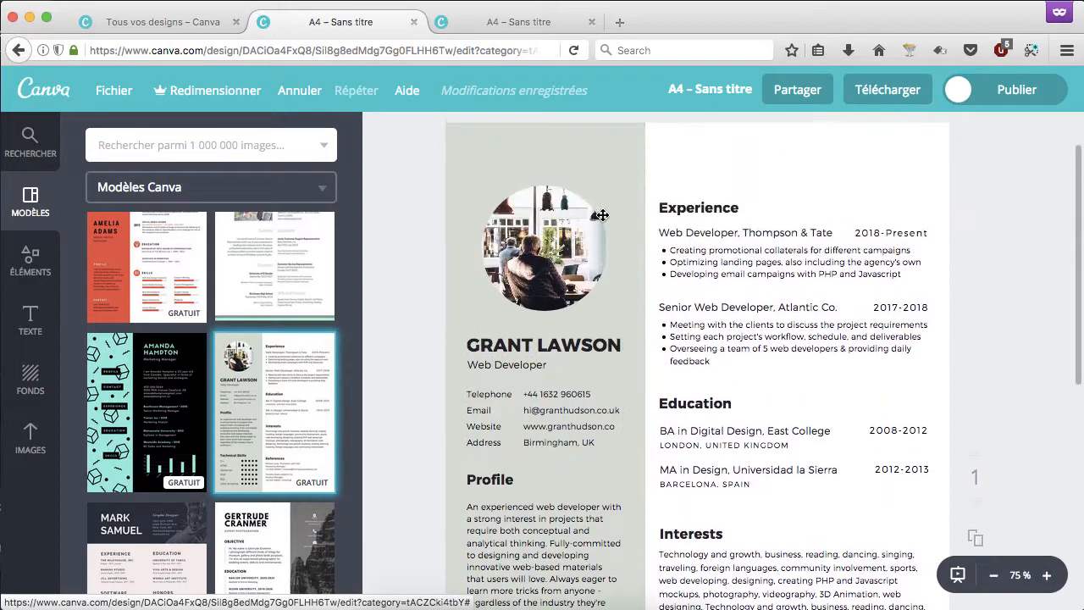
pyautogui.scroll(-6, 601, 215)
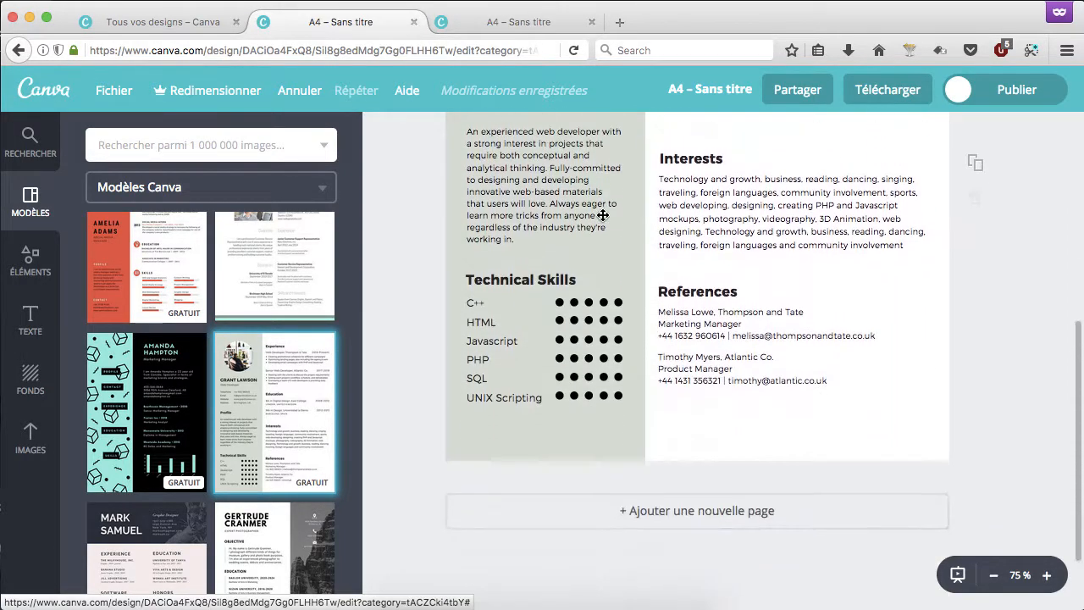
pyautogui.scroll(6, 602, 215)
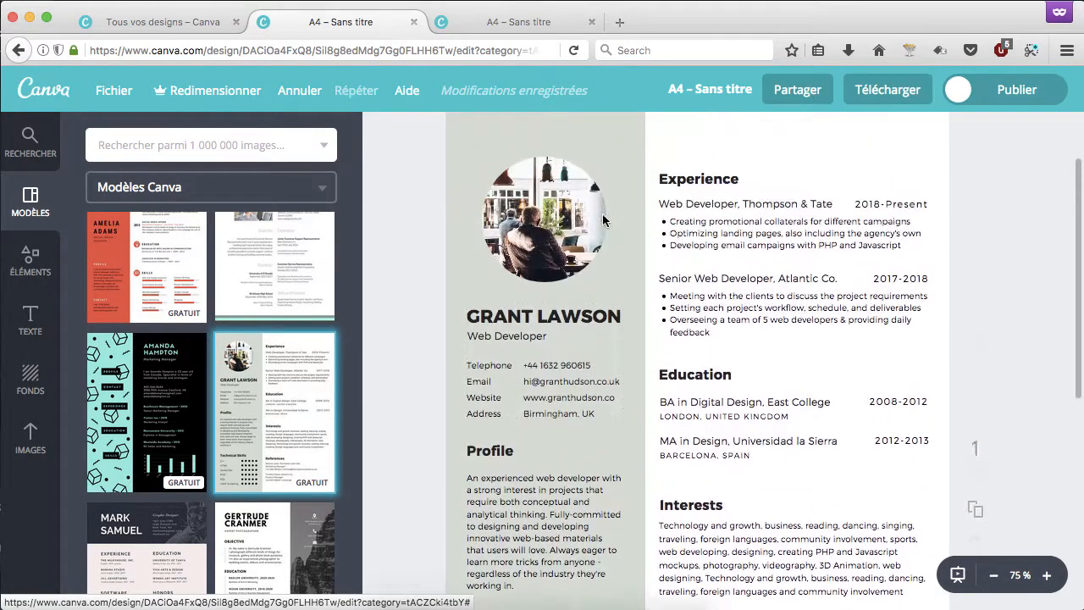
# Step: Replace the name heading under the photo with the applicant's full name and the job title with "Graphiste"
pyautogui.click(534, 321)
pyautogui.click(533, 322)
pyautogui.write('M')
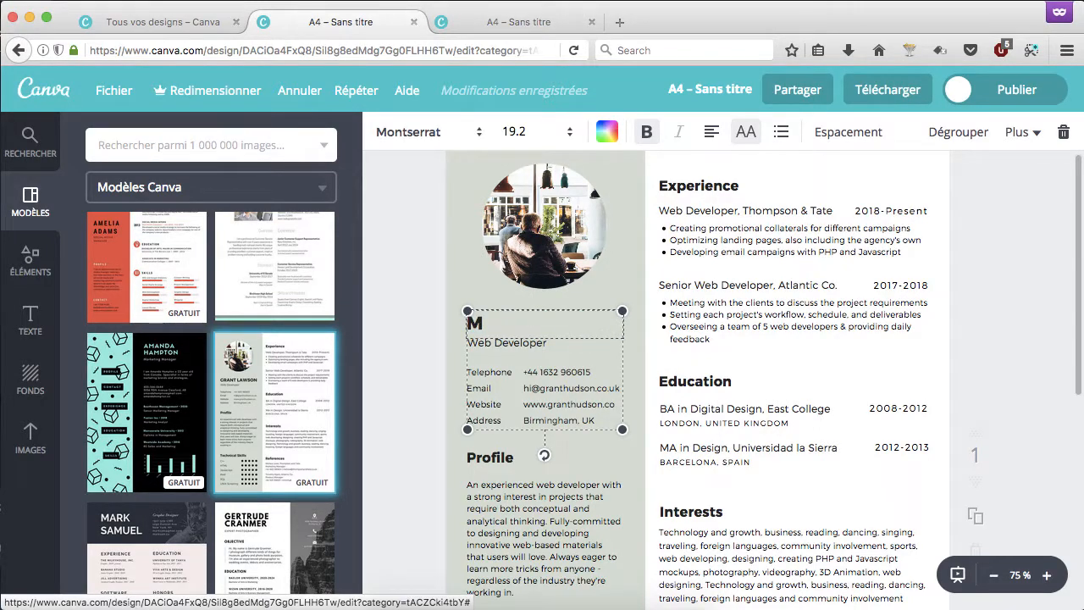
pyautogui.write('ARIE DUPONT')
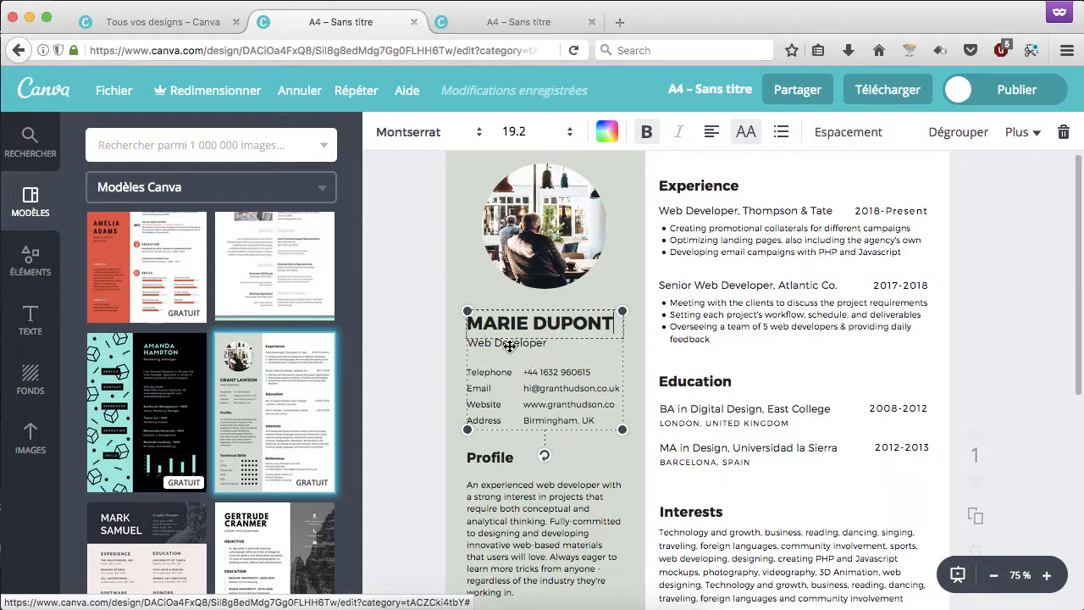
pyautogui.click(491, 342)
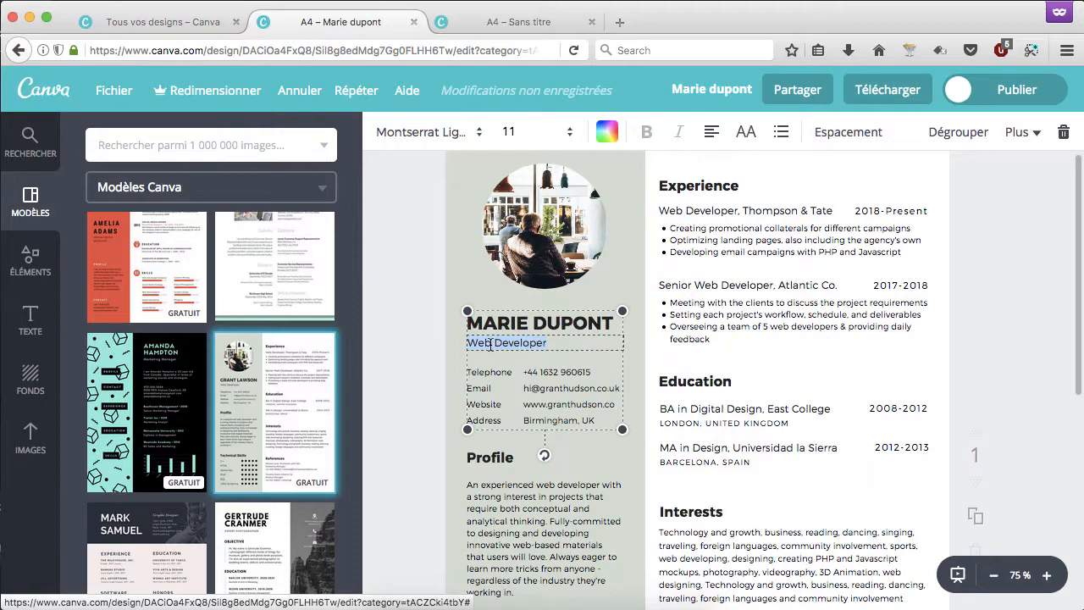
pyautogui.write('Graphiste')
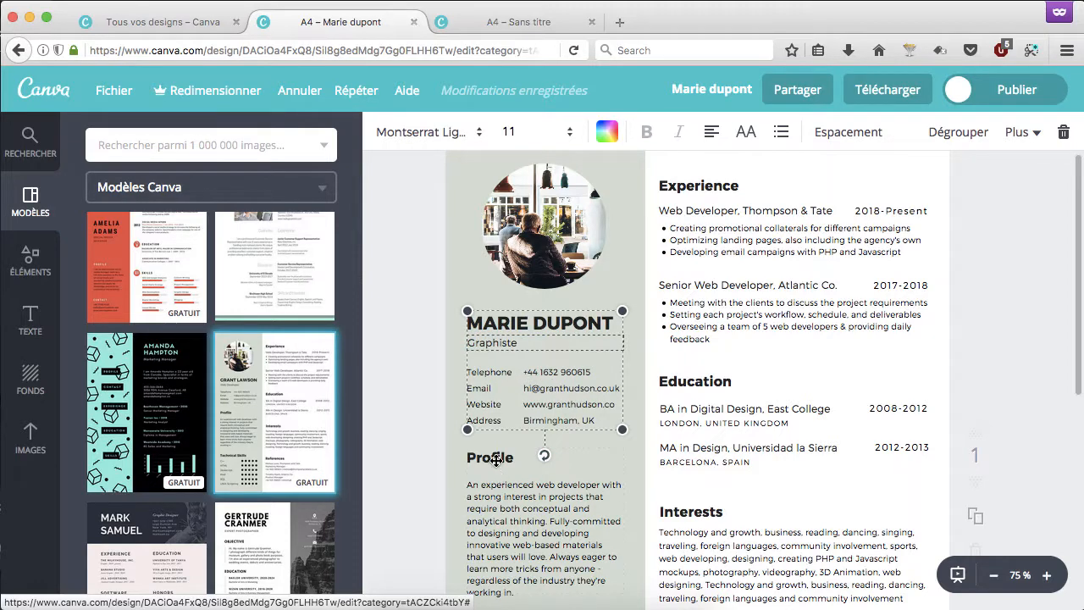
# Step: Replace the Profile paragraph with "Je suis une jeune graphiste en quête d'un nouveau poste!"
pyautogui.click(493, 495)
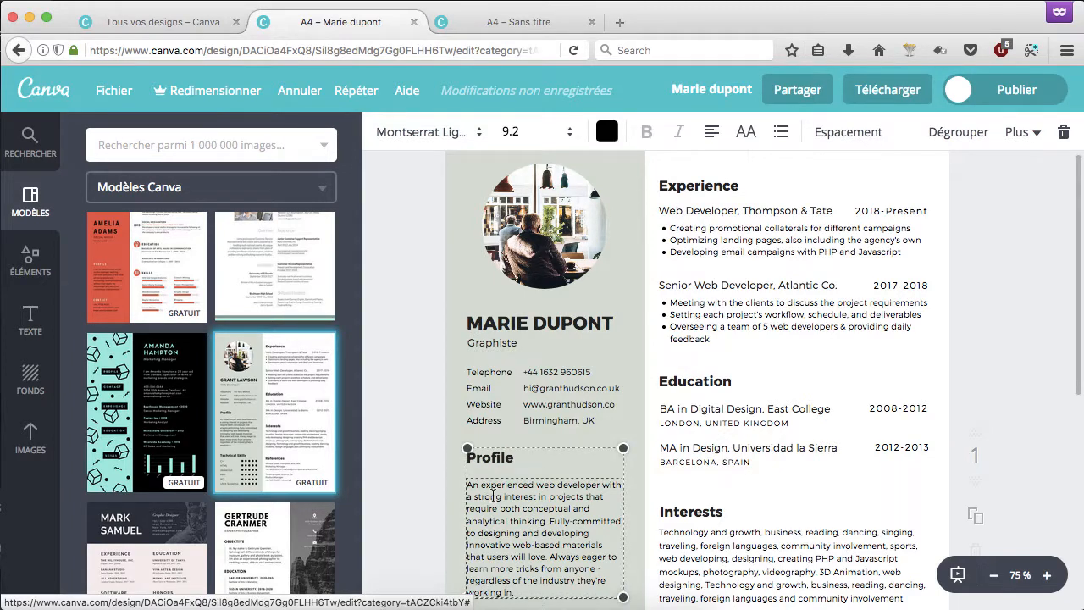
pyautogui.write('Je suis une jeune graphiste en q')
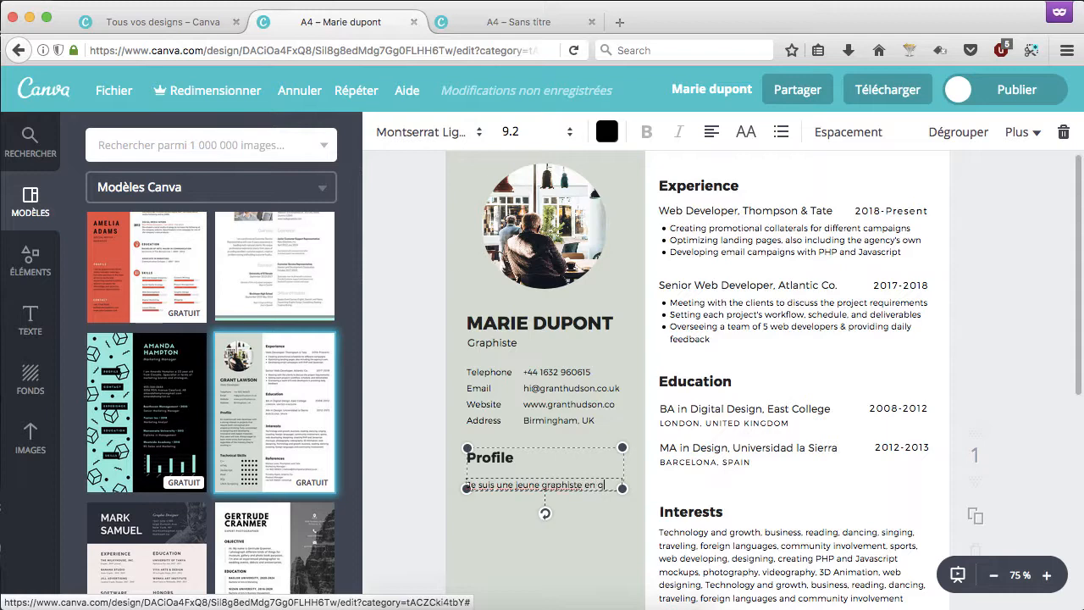
pyautogui.write('uête')
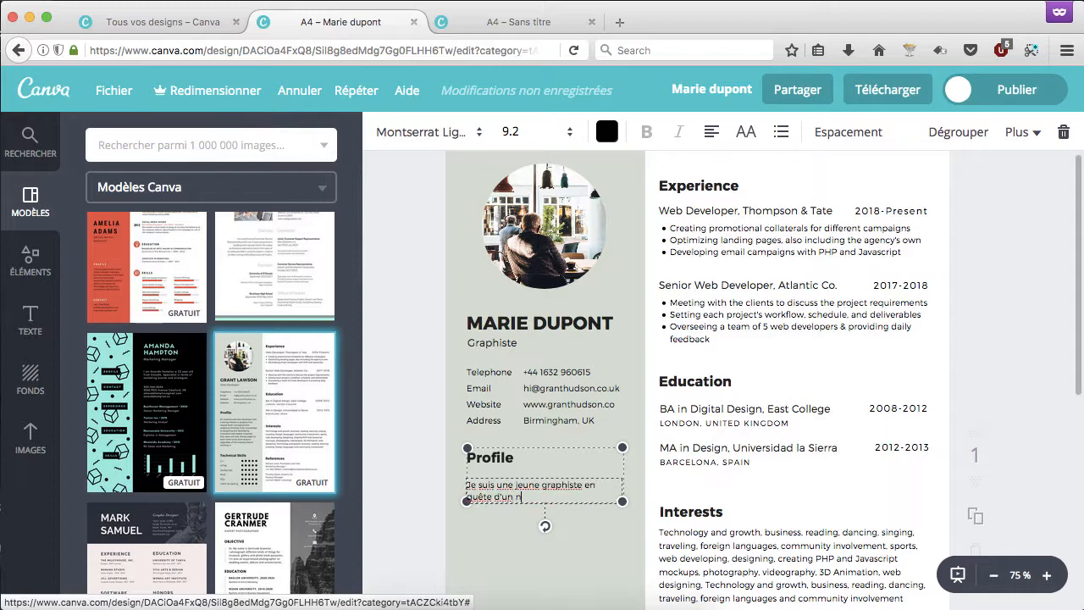
pyautogui.write(" d'un nouveau poste!")
# Step: Change the first job title line under Experience to "Graphiste chez Apple"
pyautogui.scroll(-3, 702, 210)
pyautogui.scroll(2, 667, 345)
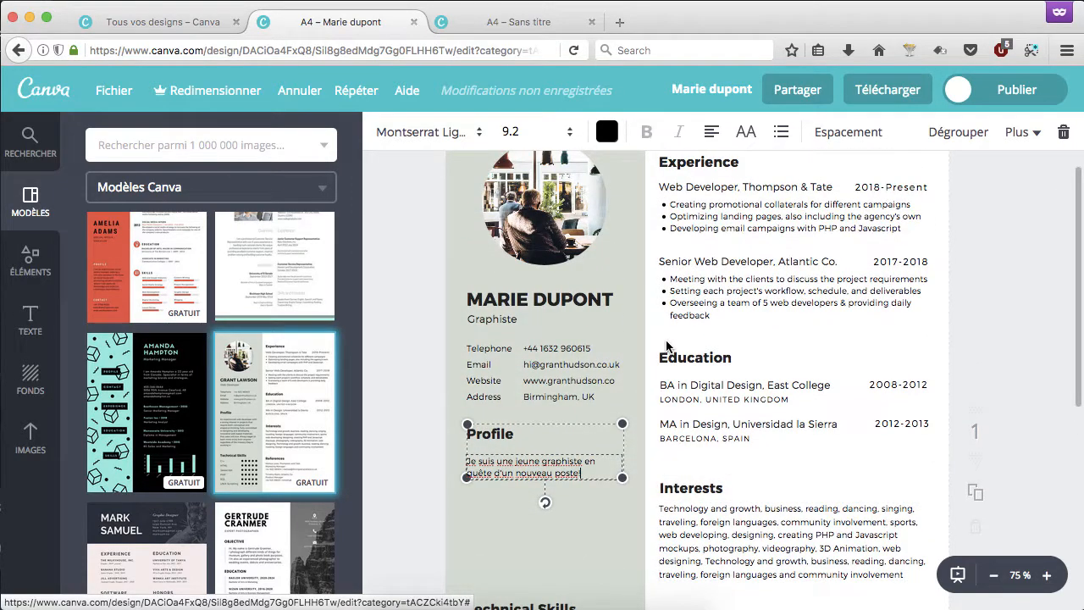
pyautogui.scroll(1, 667, 345)
pyautogui.click(996, 579)
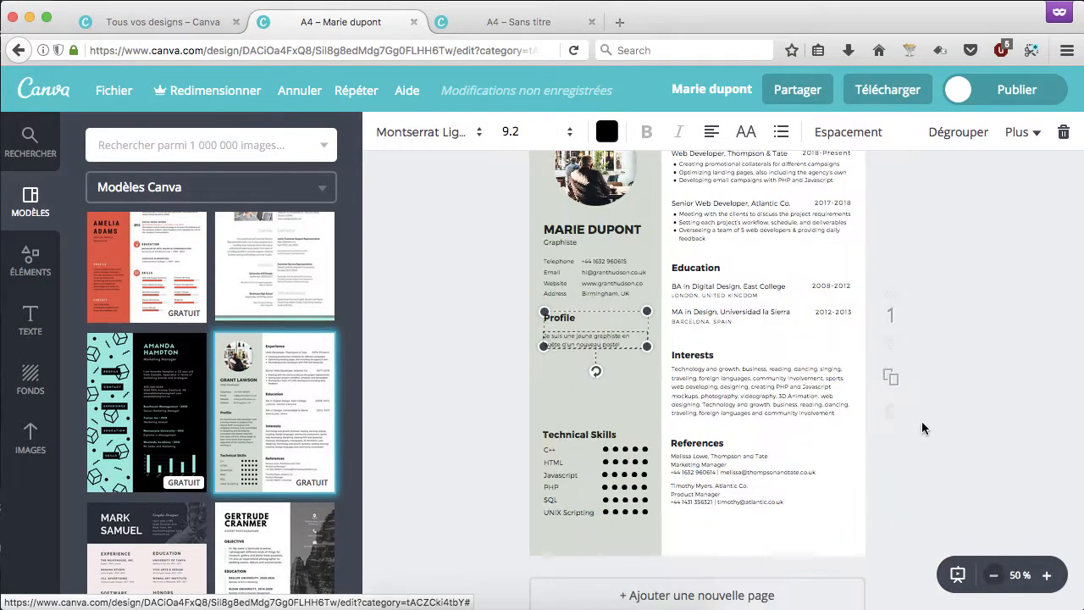
pyautogui.scroll(3, 918, 405)
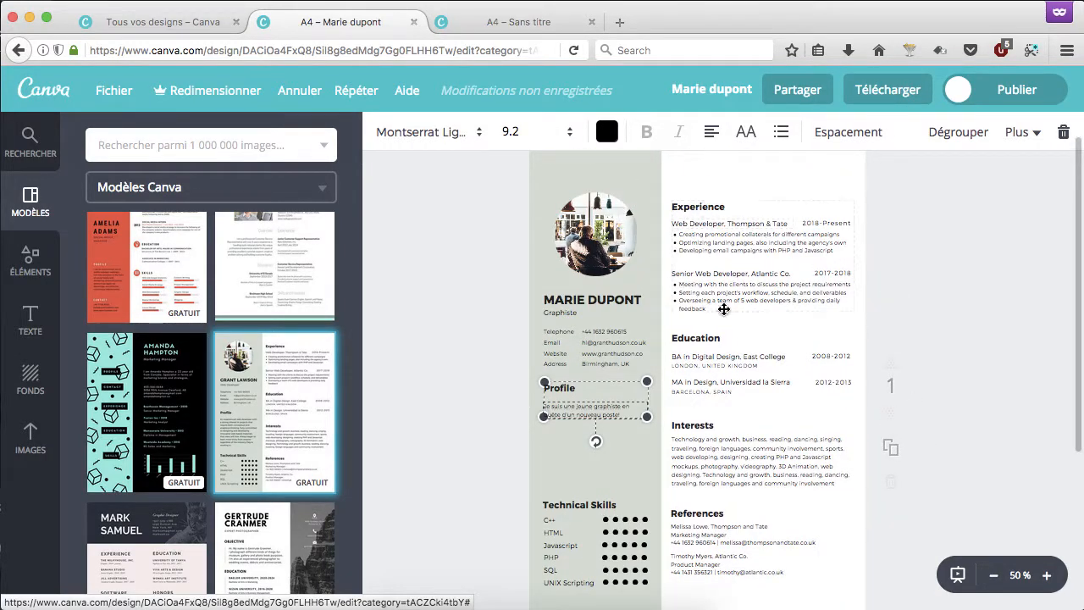
pyautogui.click(716, 224)
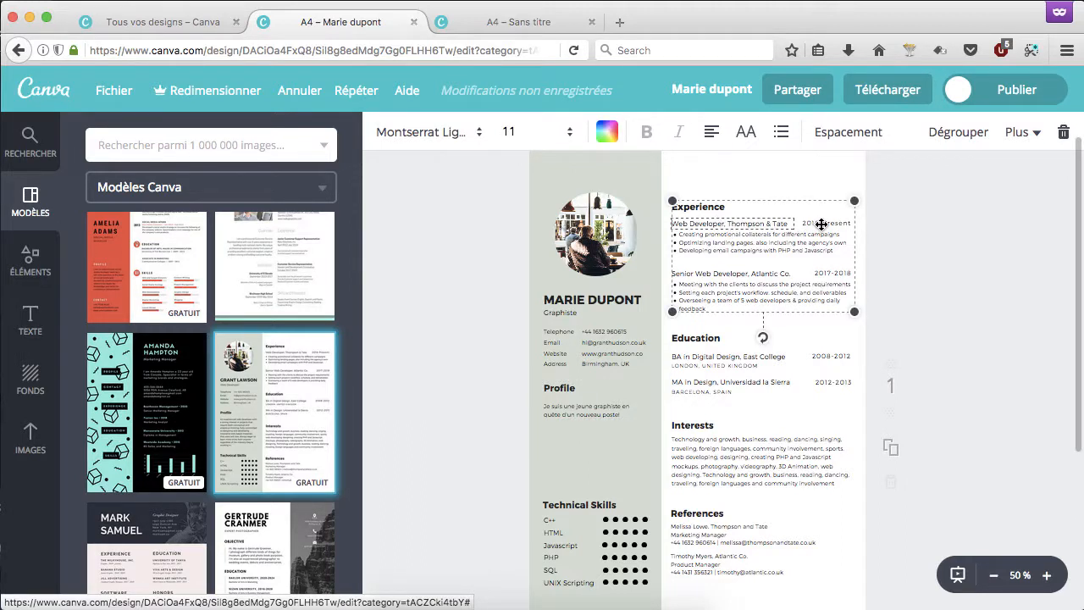
pyautogui.doubleClick(764, 226)
pyautogui.write('C')
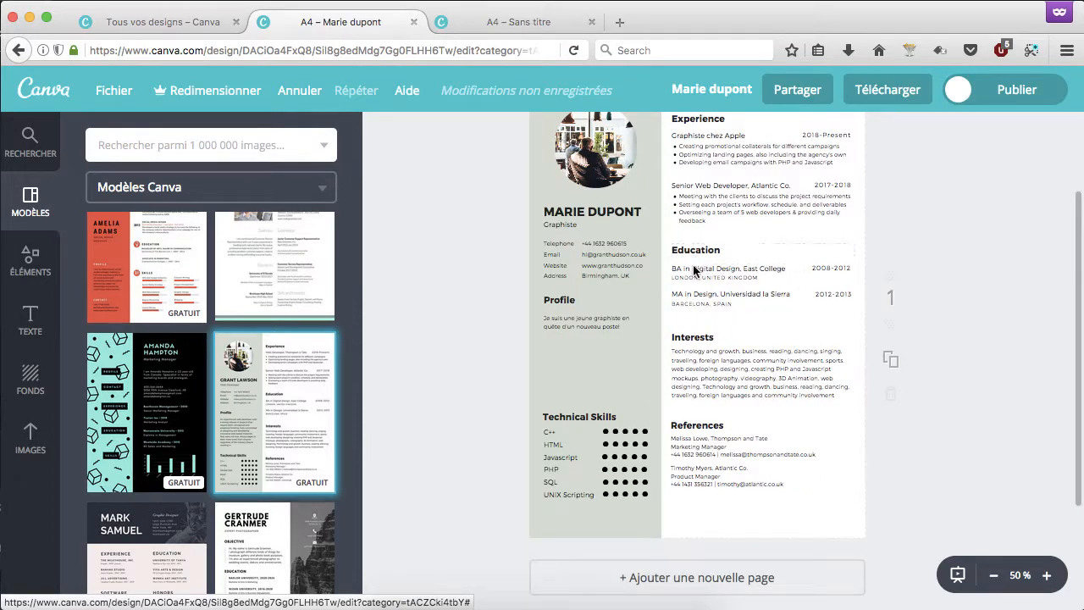
# Step: Change the "Education" section heading to "Formation"
pyautogui.click(691, 247)
pyautogui.doubleClick(691, 250)
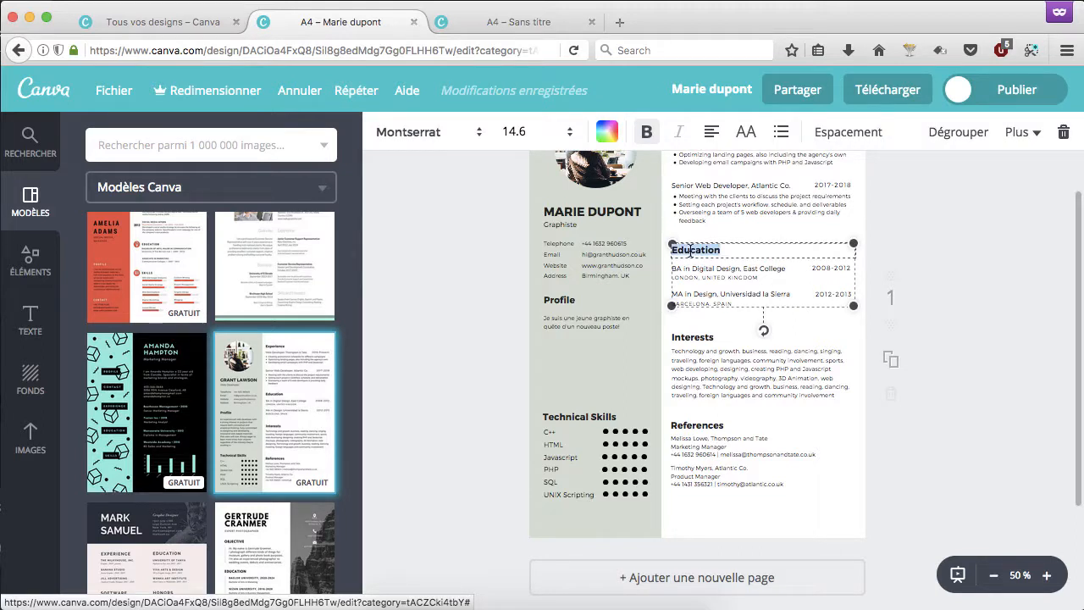
pyautogui.write('G')
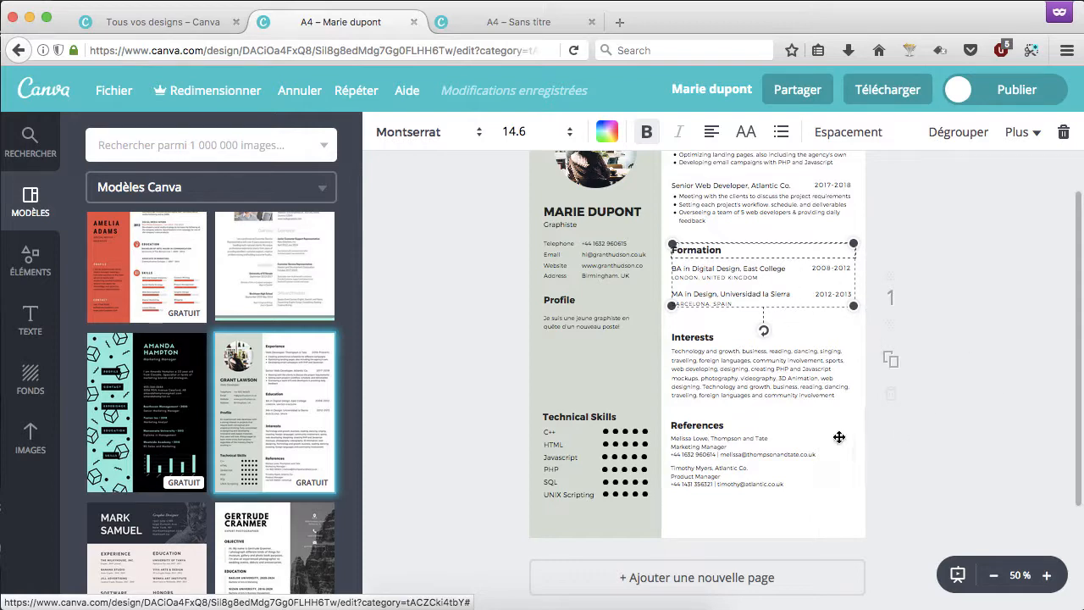
# Step: Enlarge the CV and look over its photo, contact details, experience, education and interests sections
pyautogui.click(838, 437)
pyautogui.click(665, 394)
pyautogui.scroll(1, 665, 395)
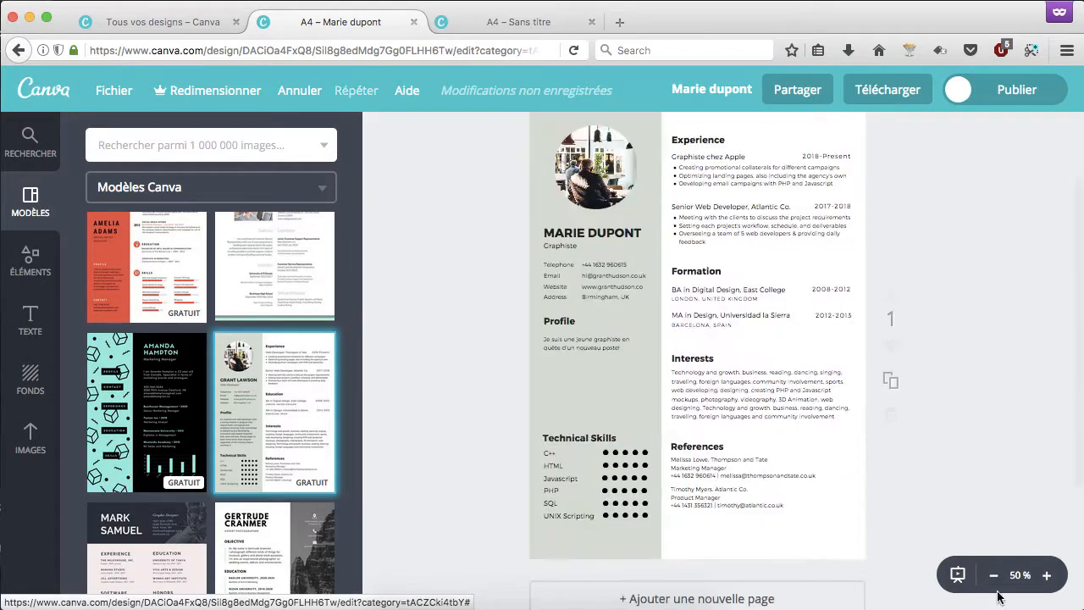
pyautogui.click(1045, 578)
pyautogui.click(1044, 577)
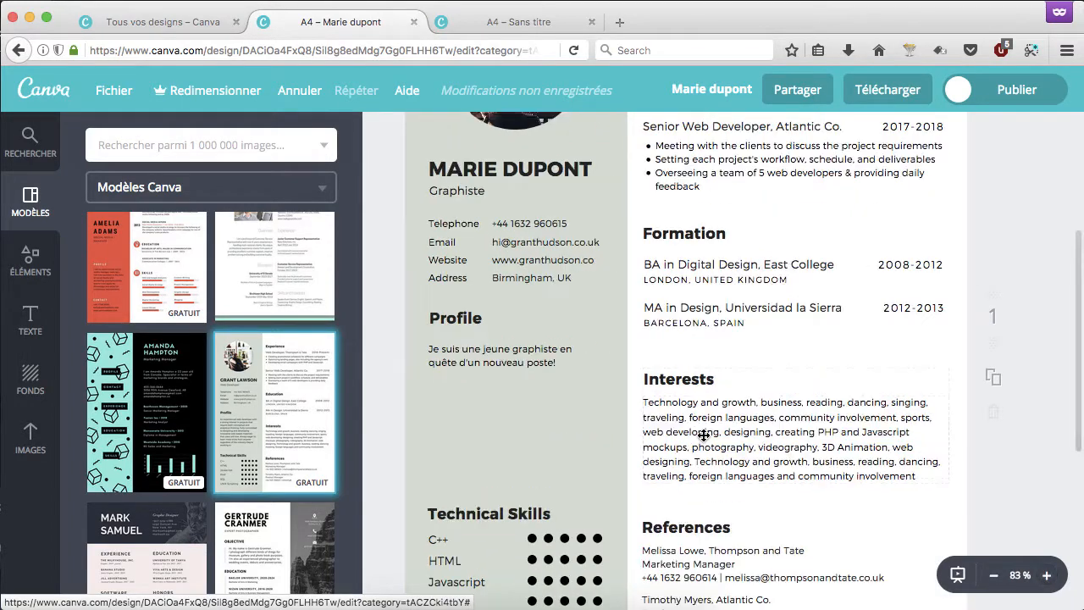
pyautogui.scroll(2, 703, 436)
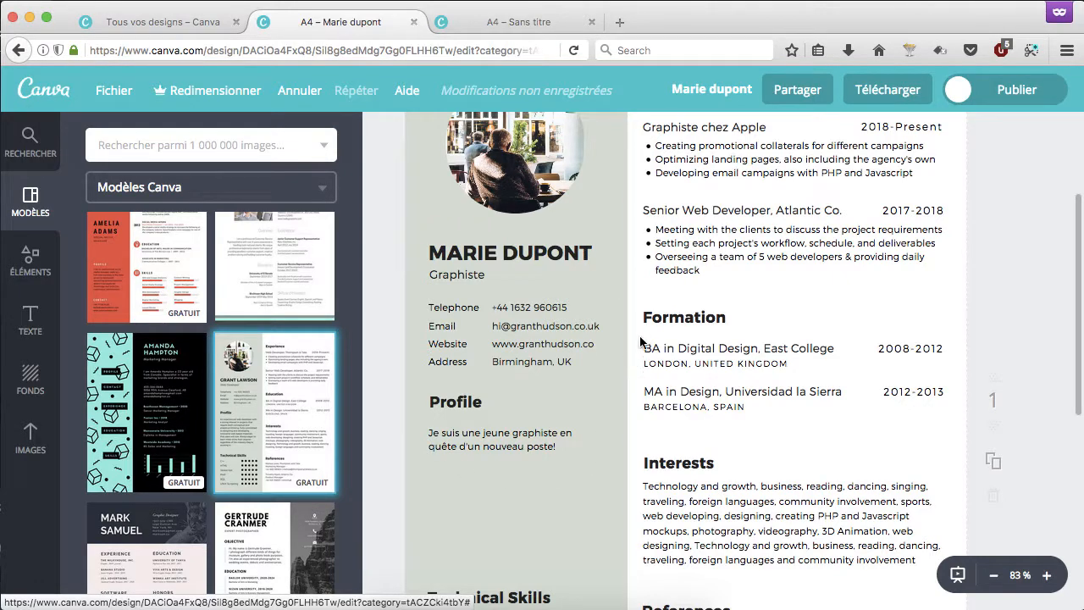
pyautogui.scroll(3, 635, 343)
pyautogui.scroll(-2, 644, 328)
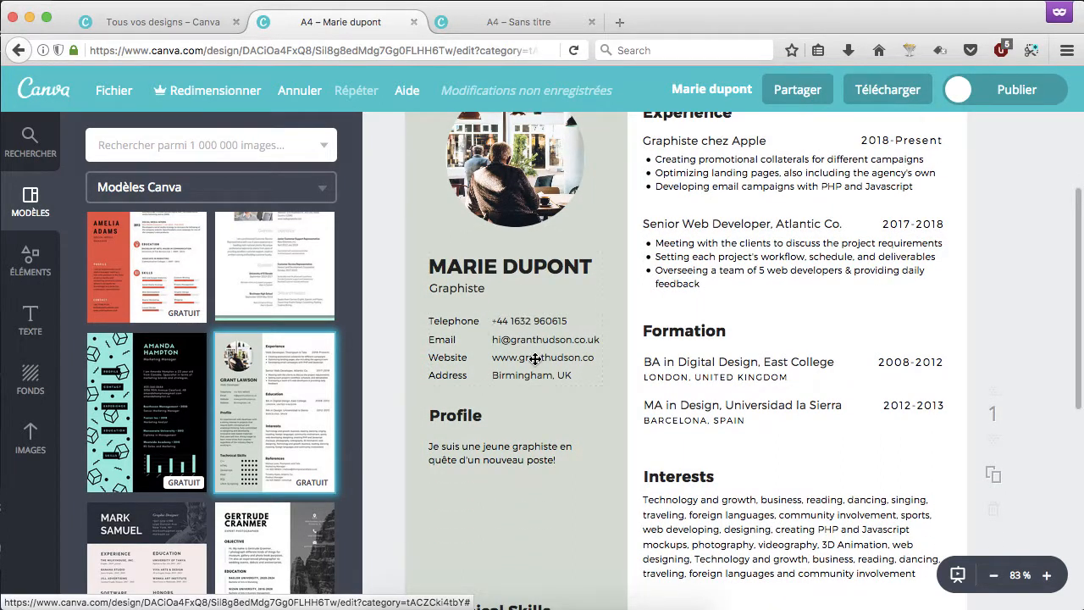
pyautogui.scroll(2, 537, 318)
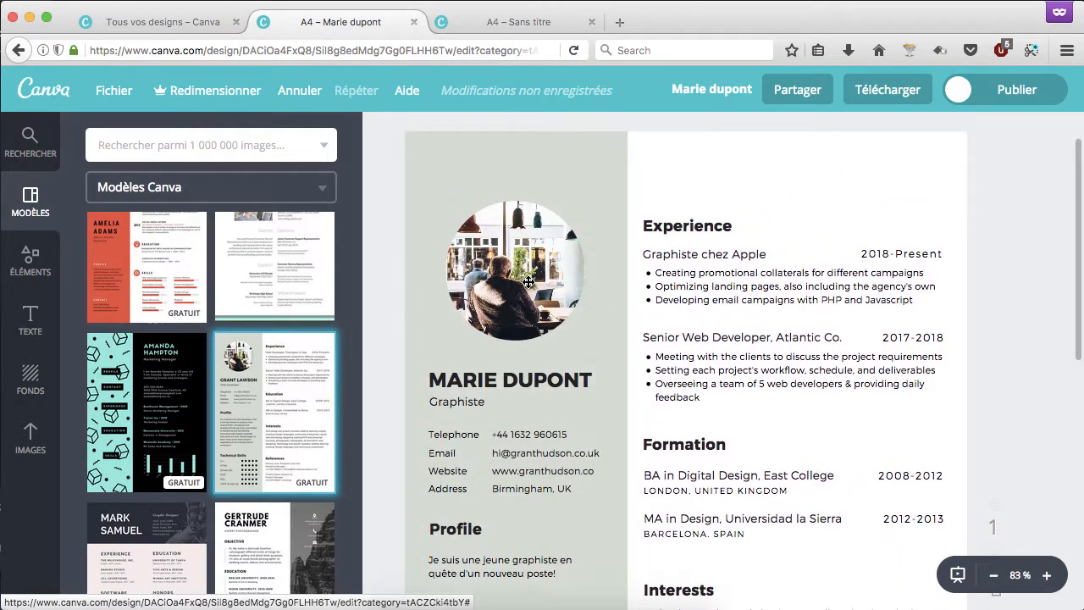
# Step: Replace the round profile photo with the uploaded portrait of the short-haired woman in a beige jacket
pyautogui.click(535, 312)
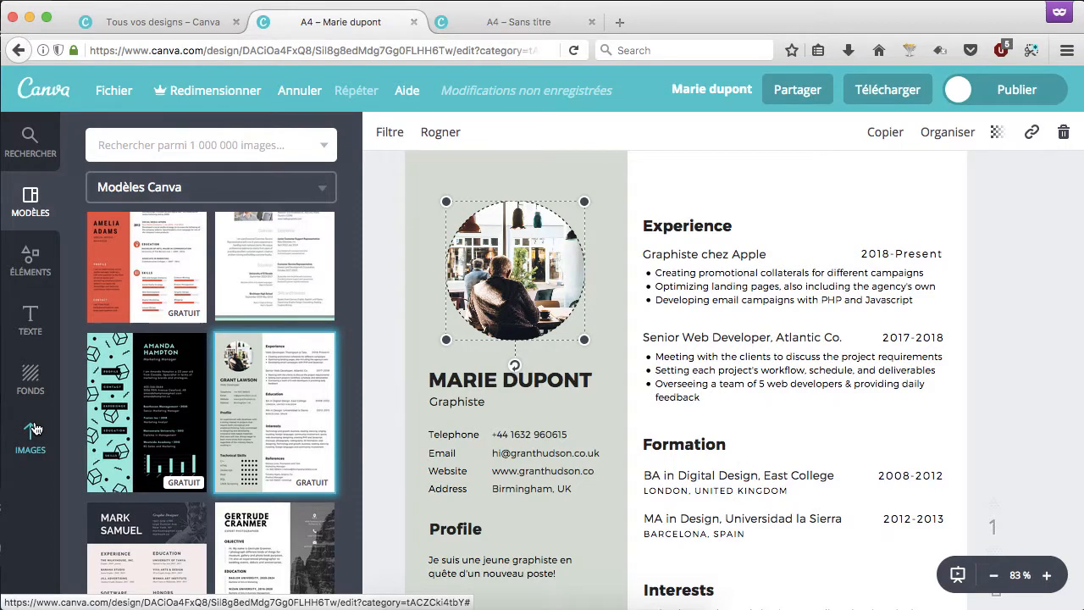
pyautogui.click(34, 432)
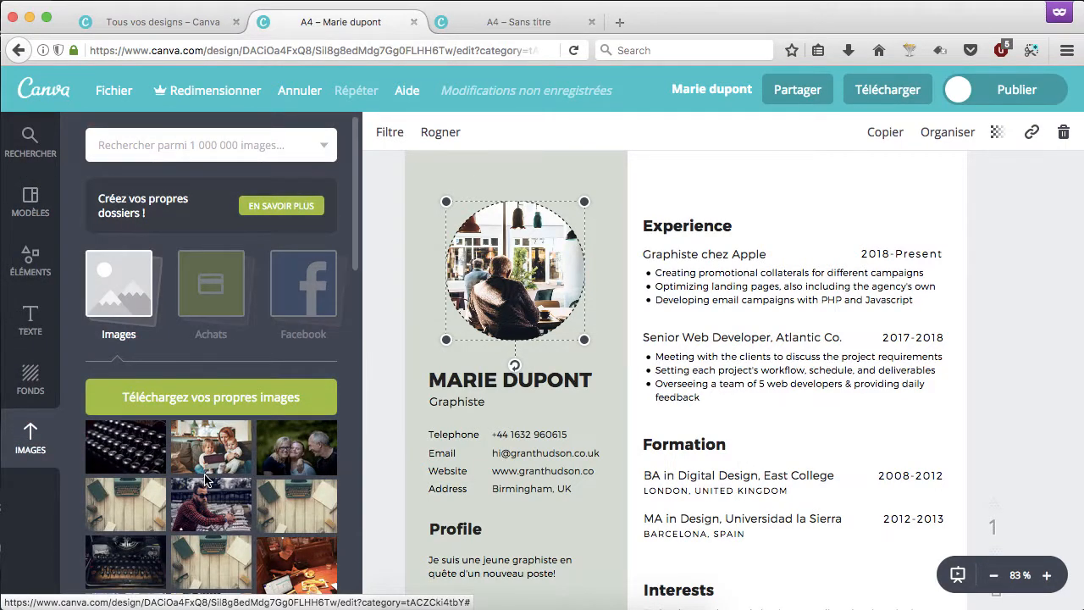
pyautogui.scroll(-6, 229, 462)
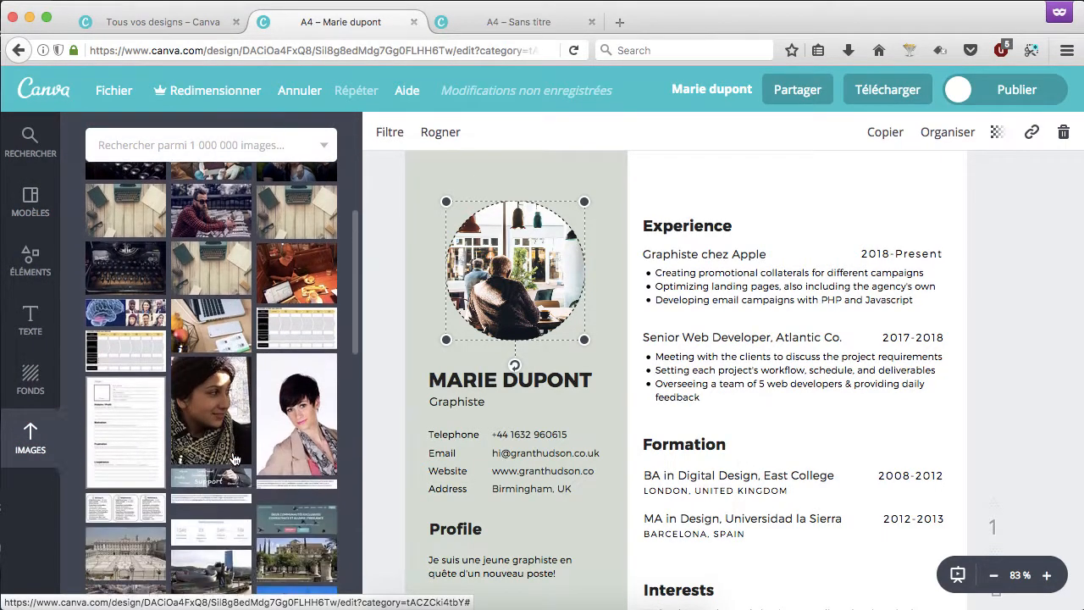
pyautogui.moveTo(296, 415); pyautogui.dragTo(525, 300)
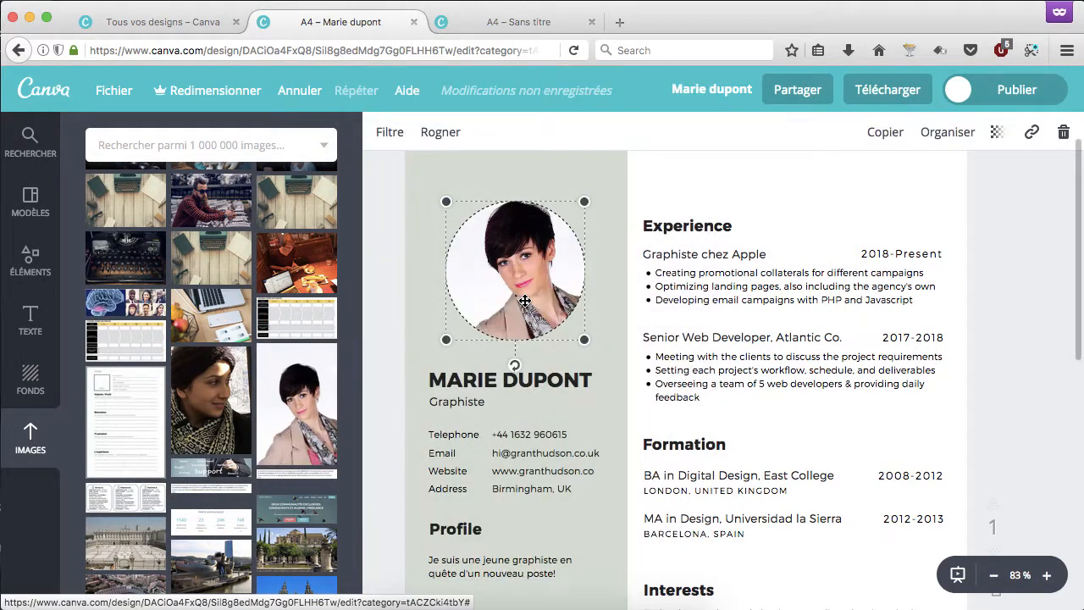
pyautogui.click(641, 230)
# Step: Fill the coloured column behind the photo and contact details with orange from the default palette
pyautogui.click(604, 187)
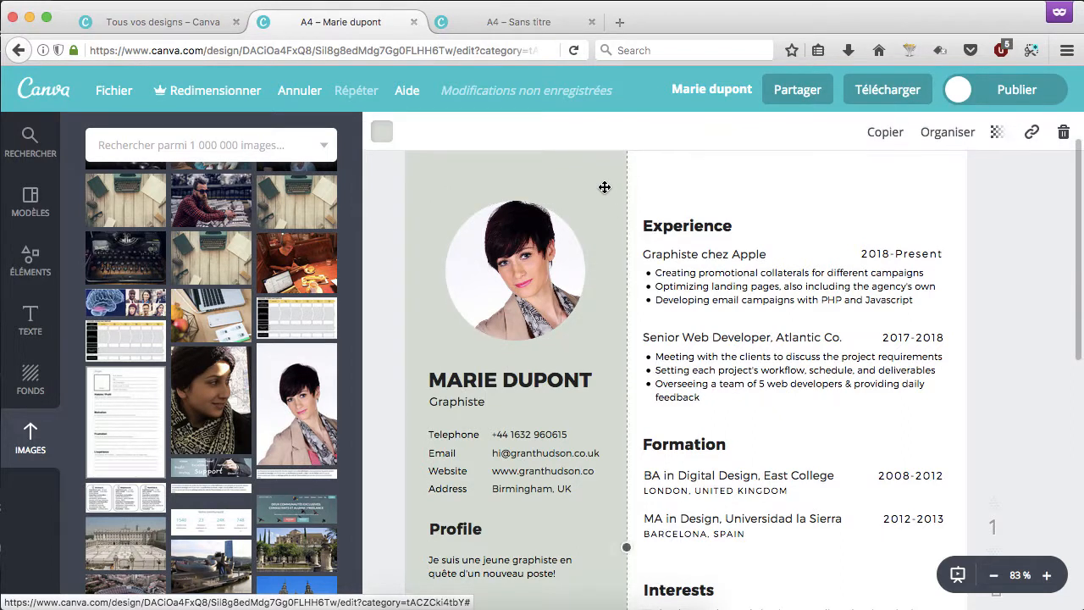
pyautogui.click(382, 134)
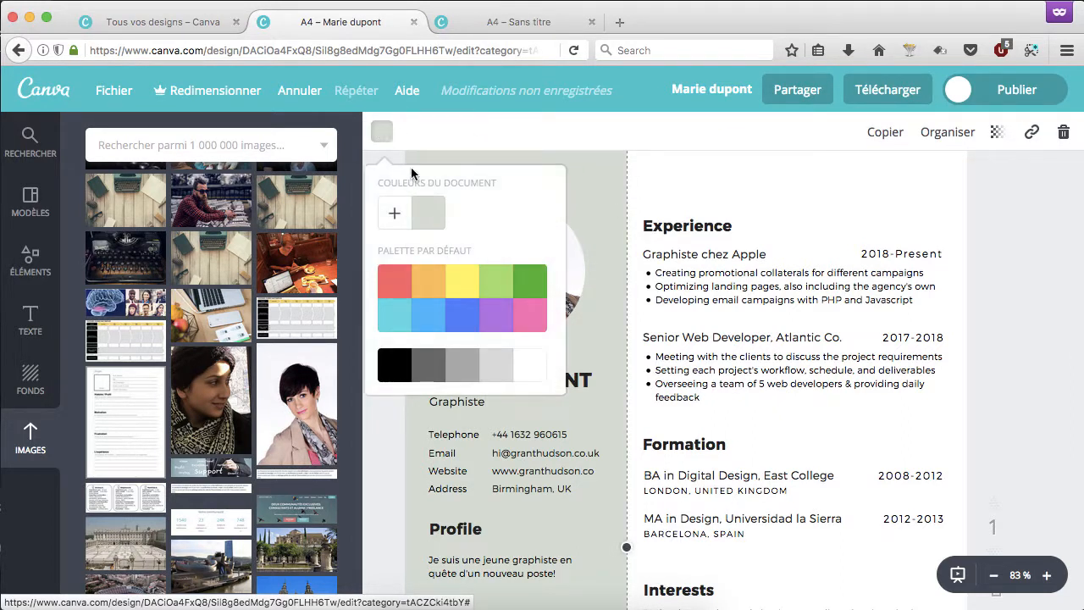
pyautogui.click(429, 286)
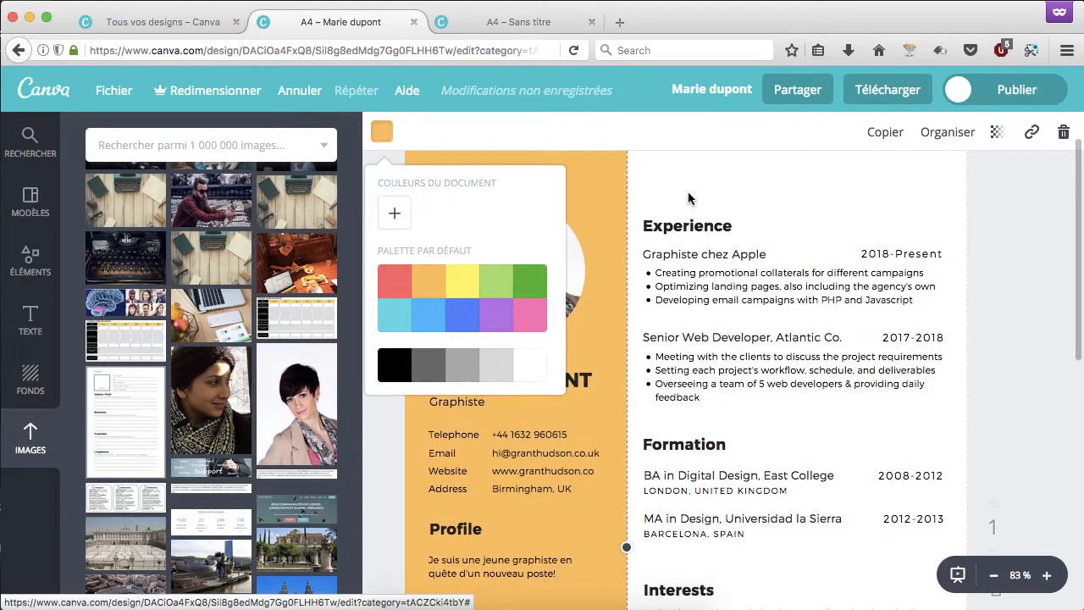
pyautogui.click(767, 193)
pyautogui.click(767, 193)
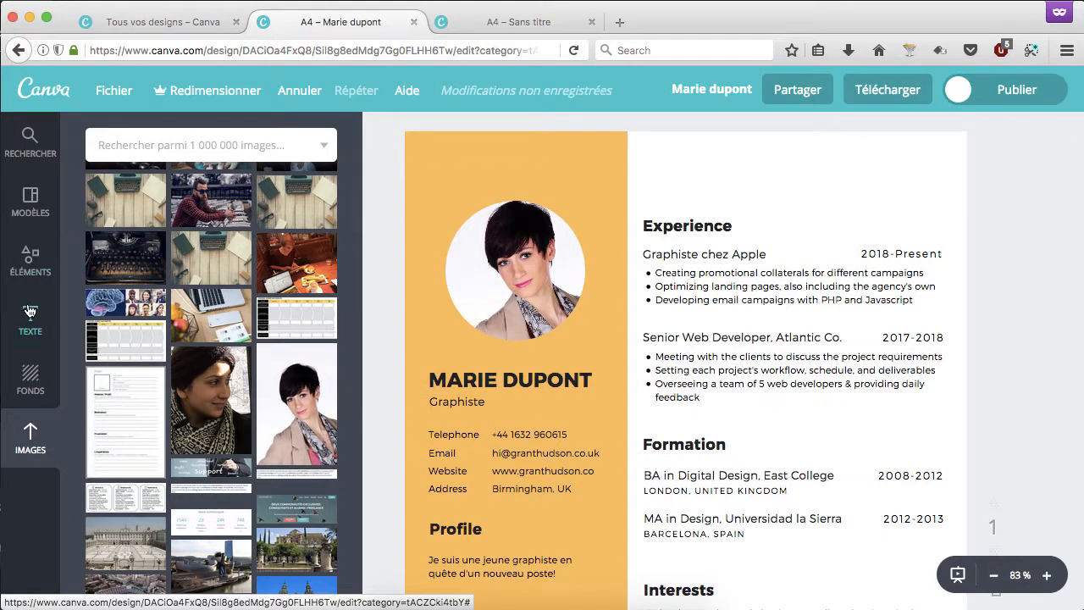
# Step: Apply the free light blue diagonal-stripe background to the CV page
pyautogui.click(31, 376)
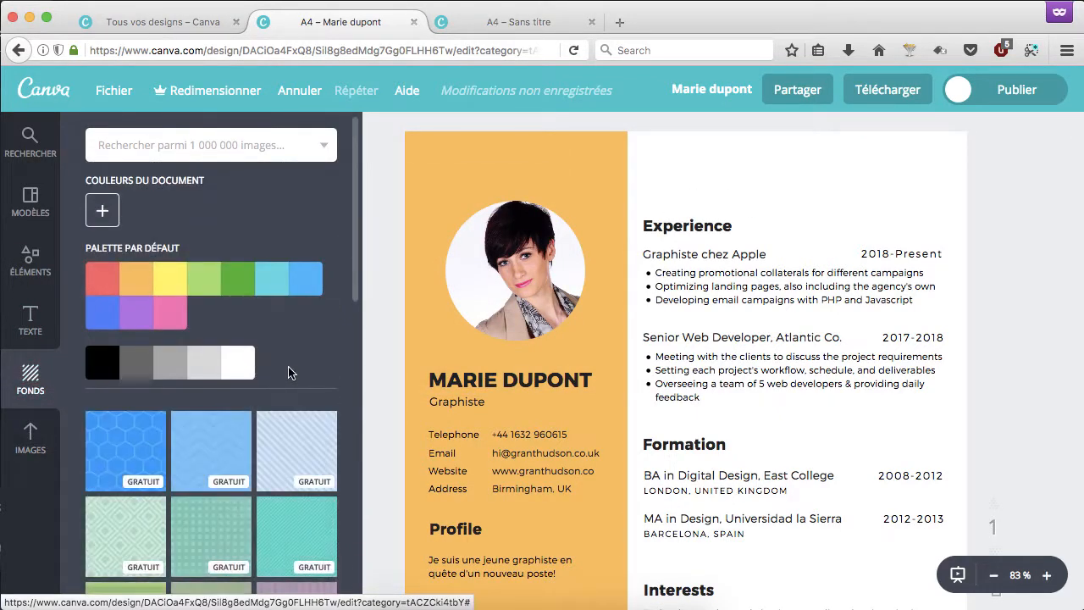
pyautogui.scroll(-2, 288, 373)
pyautogui.click(471, 172)
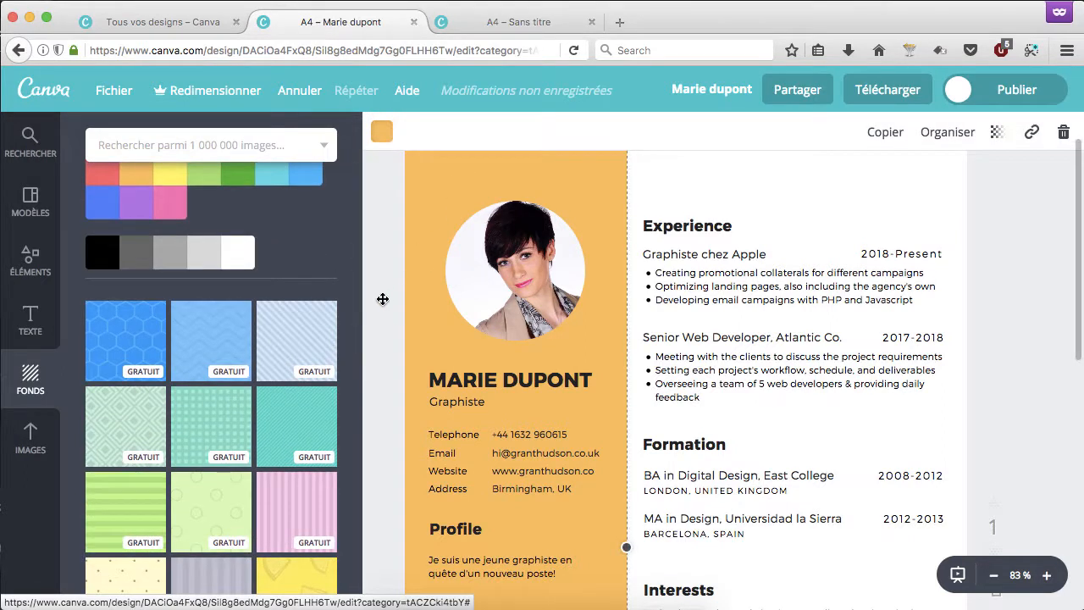
pyautogui.scroll(2, 573, 327)
pyautogui.scroll(-2, 573, 328)
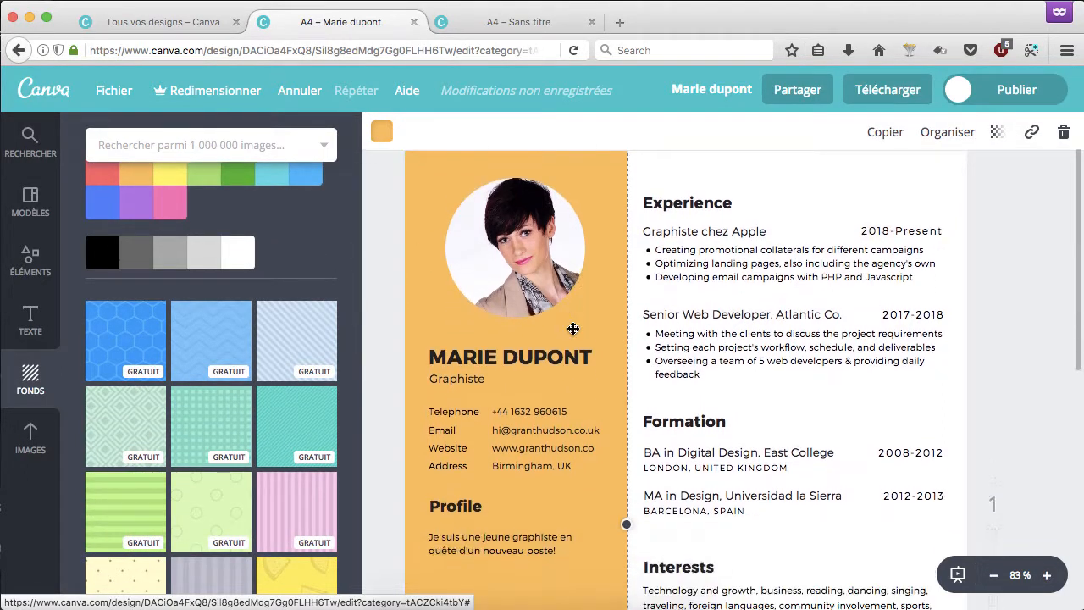
pyautogui.click(311, 361)
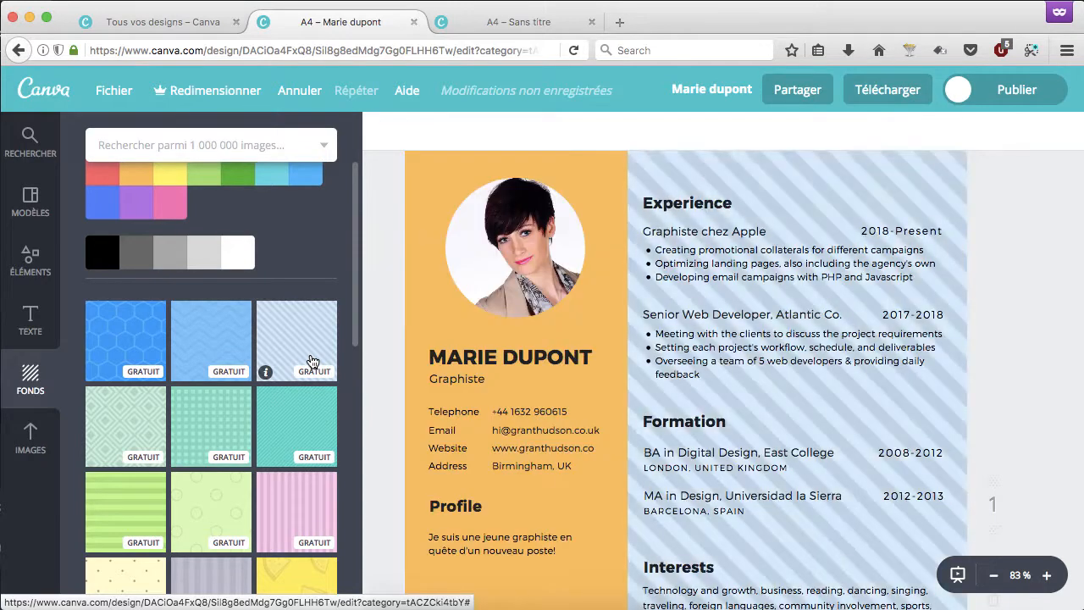
pyautogui.scroll(2, 828, 228)
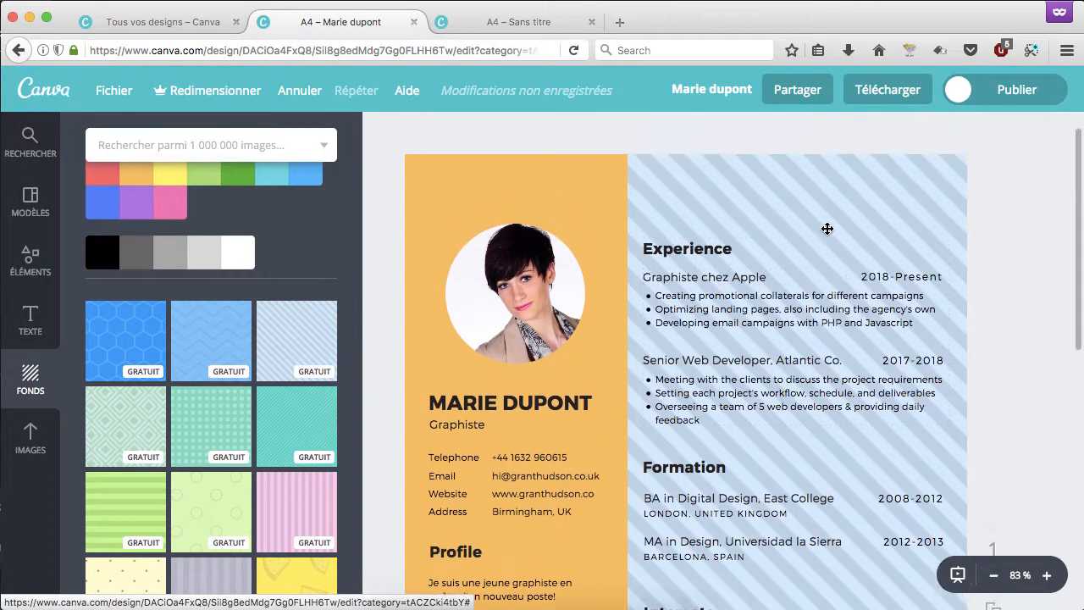
pyautogui.scroll(-5, 827, 229)
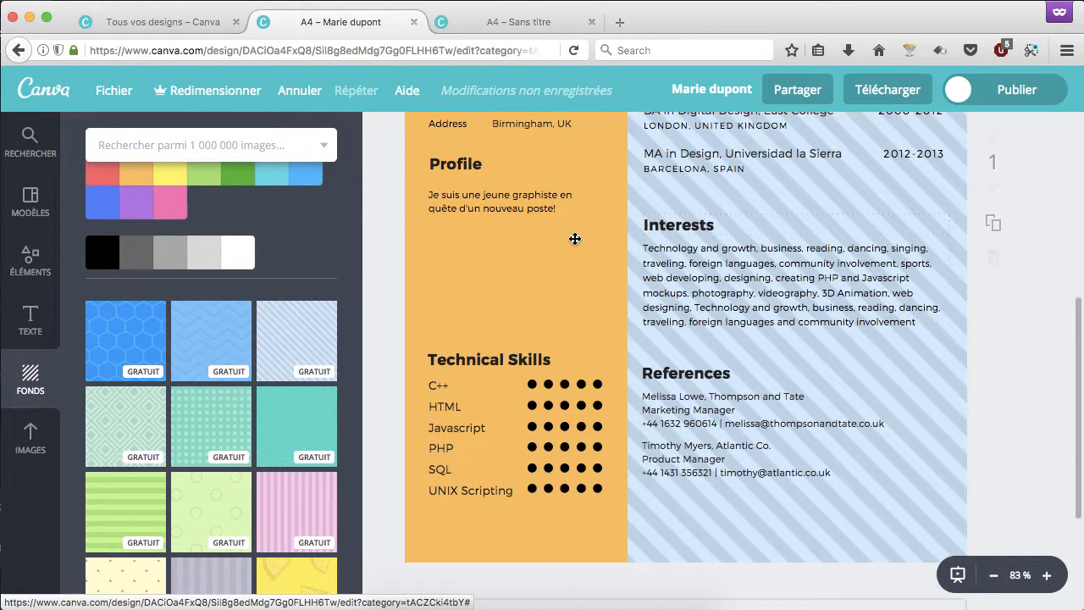
# Step: Recolour the column behind the photo and contact details light blue and set its transparency to 58
pyautogui.click(530, 251)
pyautogui.scroll(2, 474, 195)
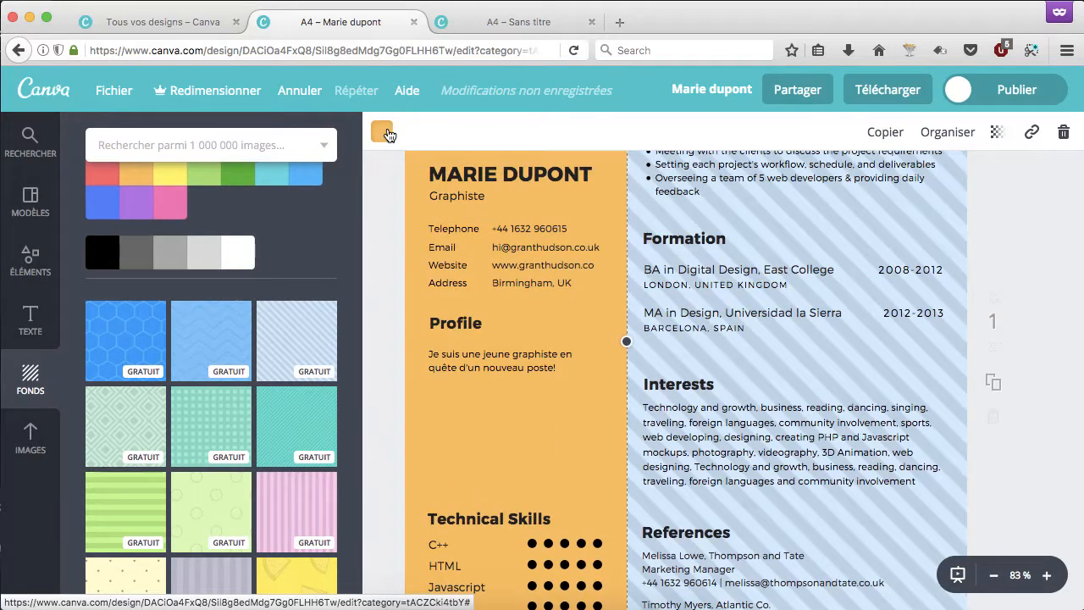
pyautogui.click(382, 131)
pyautogui.click(442, 310)
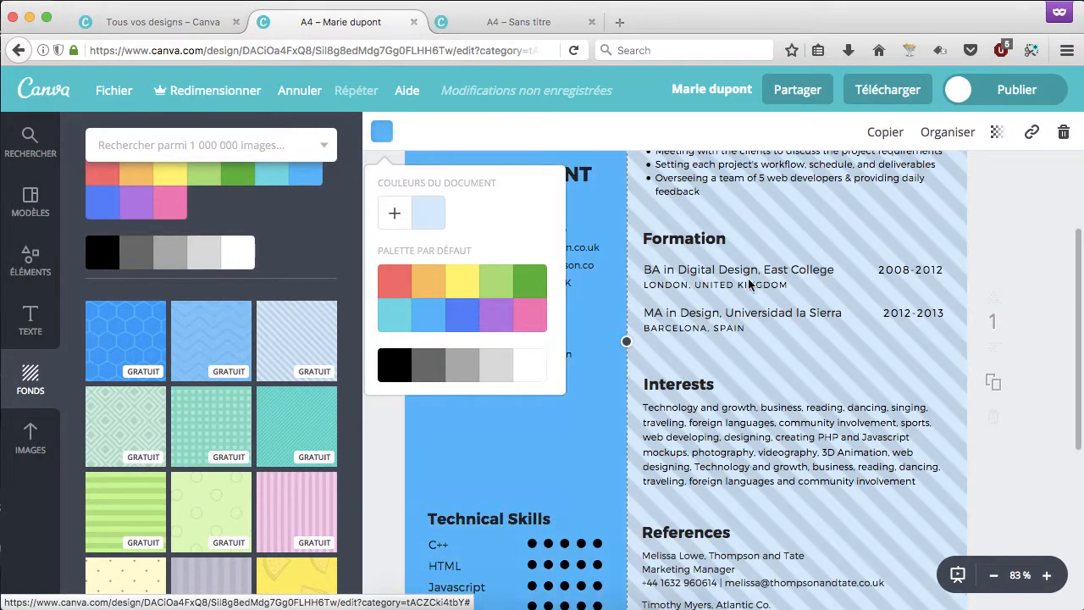
pyautogui.scroll(5, 827, 223)
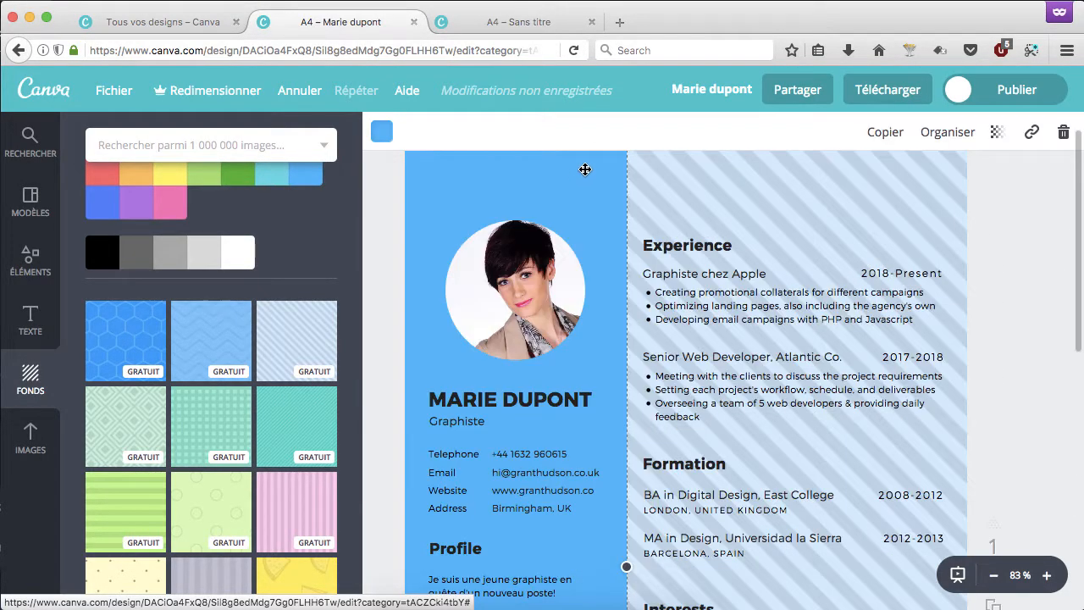
pyautogui.click(996, 132)
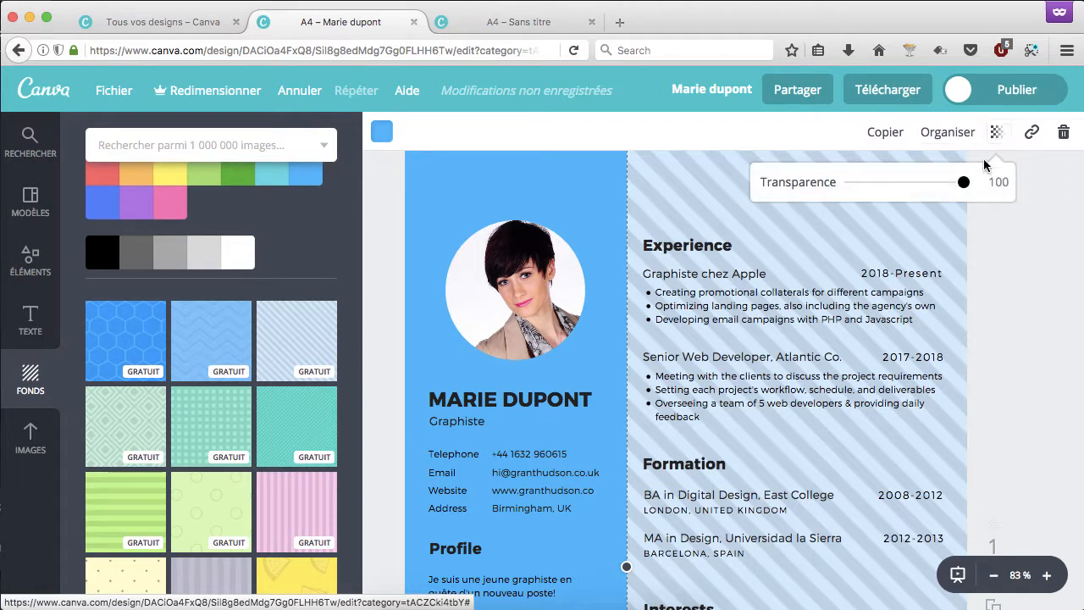
pyautogui.moveTo(965, 189); pyautogui.dragTo(916, 193)
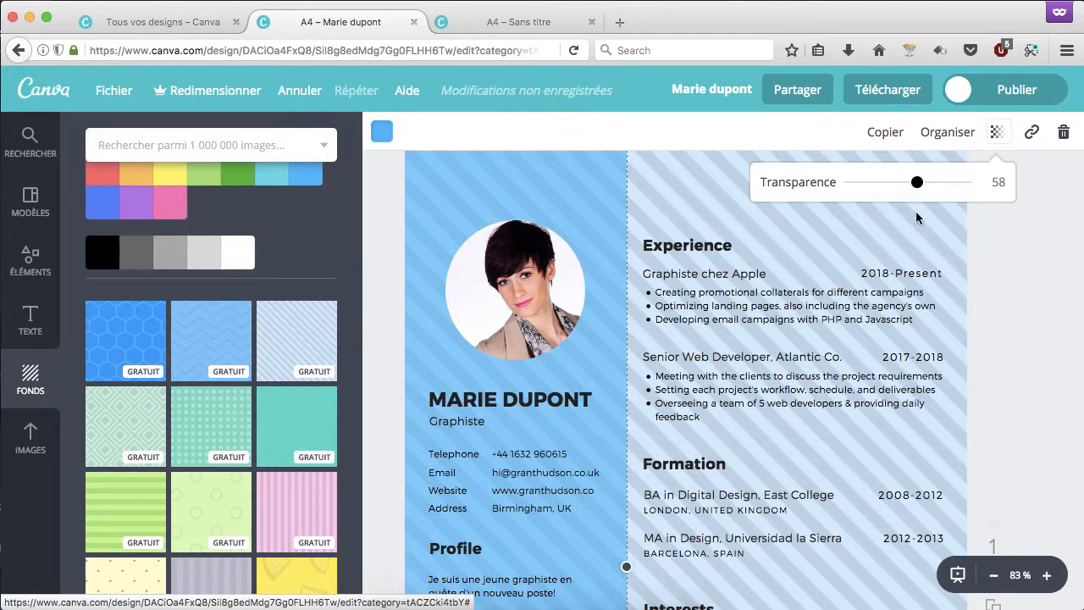
# Step: Try red text on the "Optimizing landing pages" bullet and the Aileron Heavy font on the first job's bullet list
pyautogui.click(819, 291)
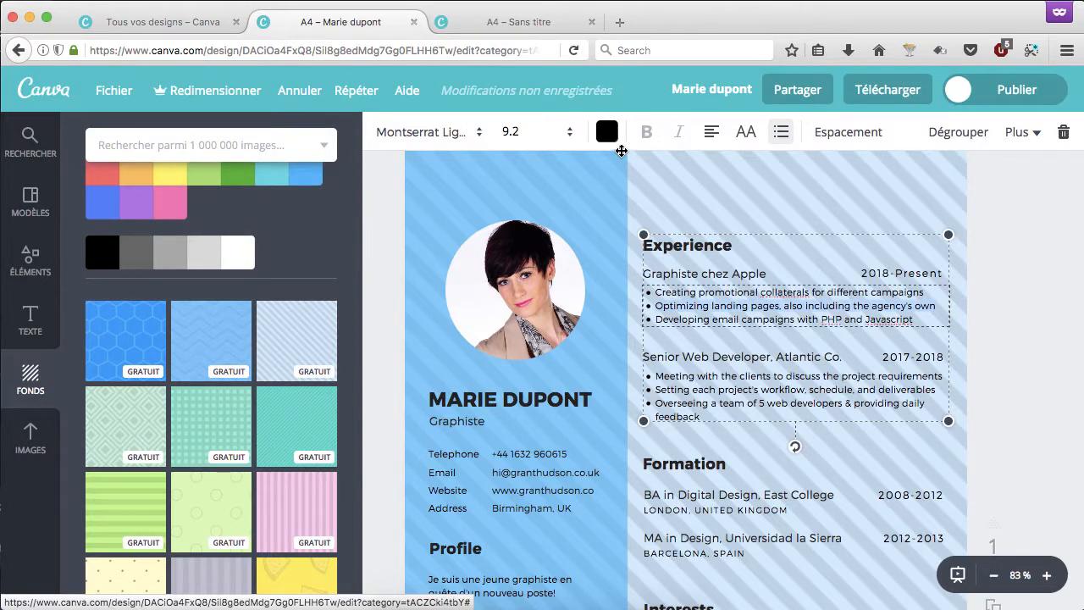
pyautogui.click(606, 134)
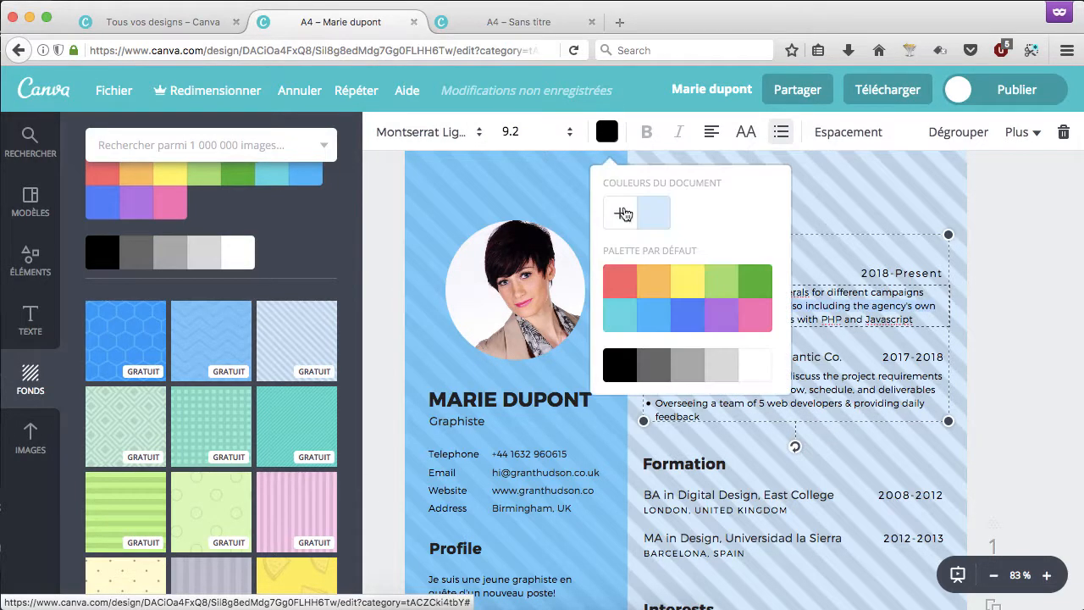
pyautogui.click(622, 281)
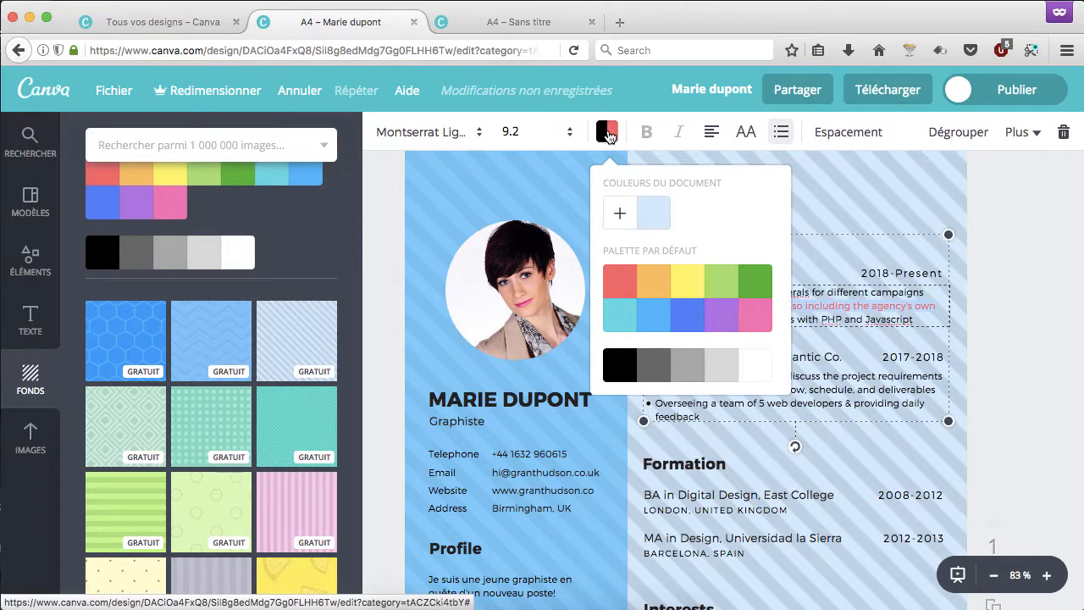
pyautogui.click(608, 134)
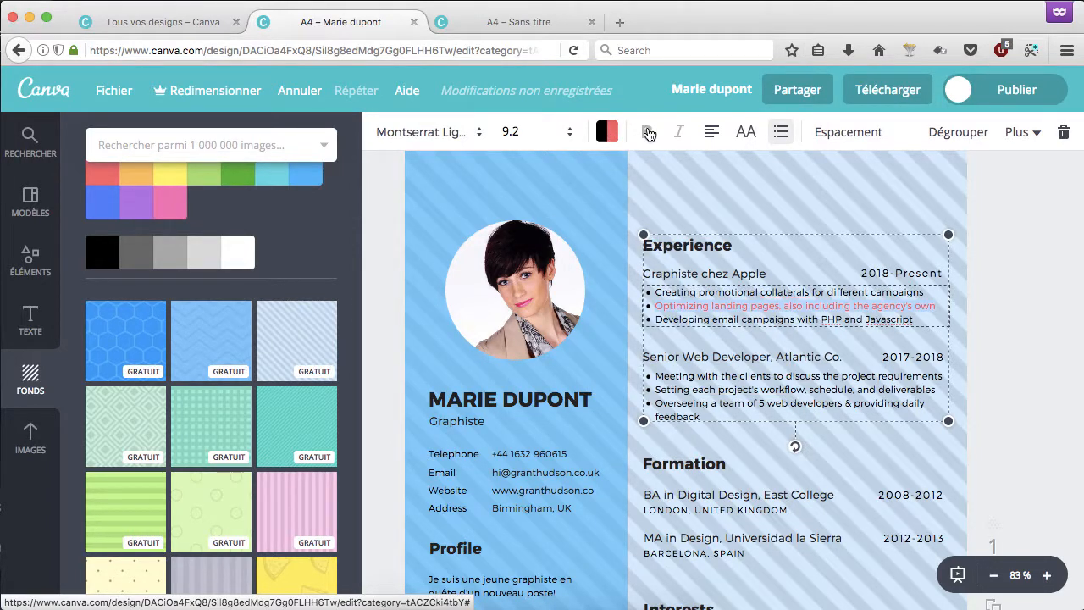
pyautogui.click(459, 136)
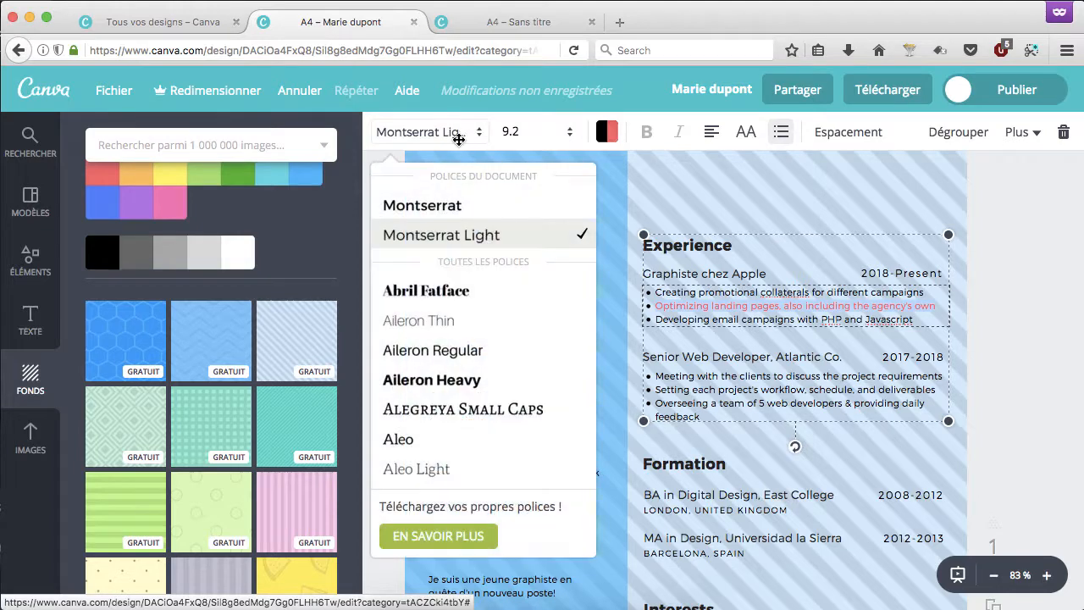
pyautogui.click(476, 382)
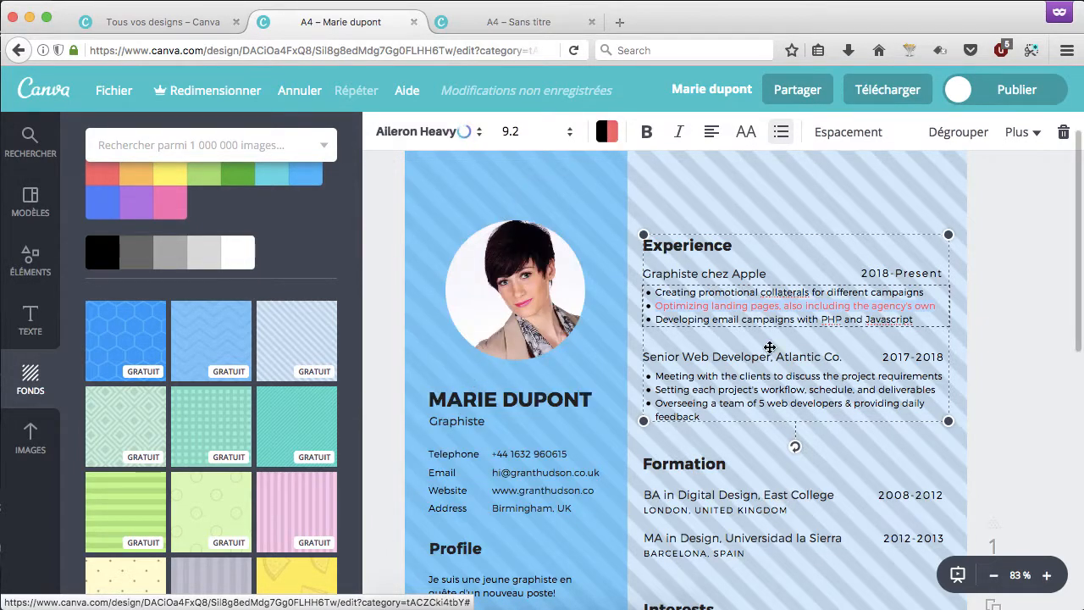
# Step: Set the bullet list under "Graphiste chez Apple" to font size 10 and its text colour to black
pyautogui.click(511, 134)
pyautogui.click(606, 131)
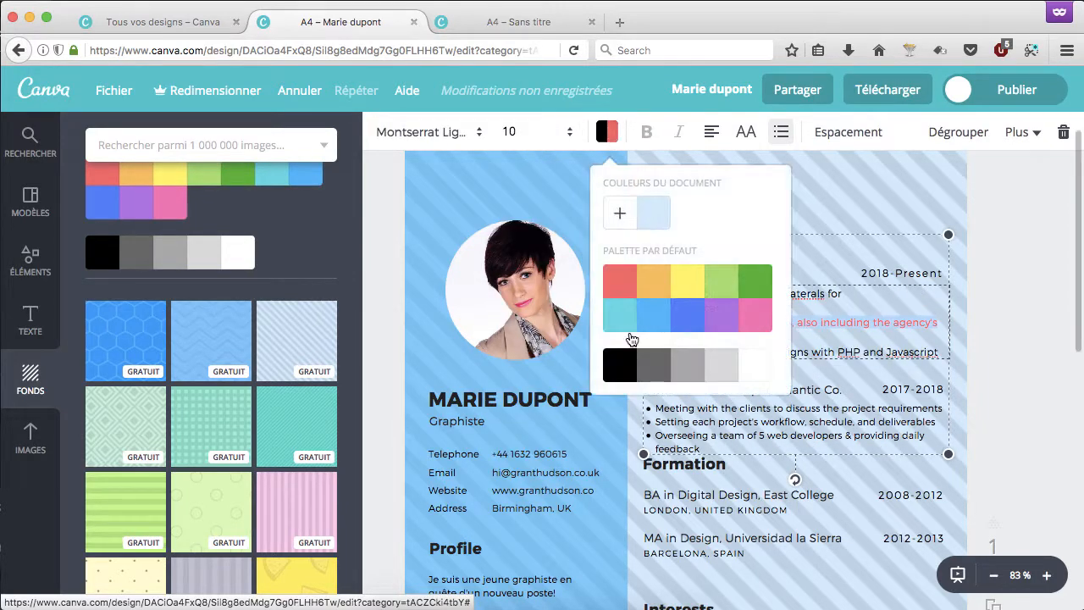
pyautogui.click(858, 222)
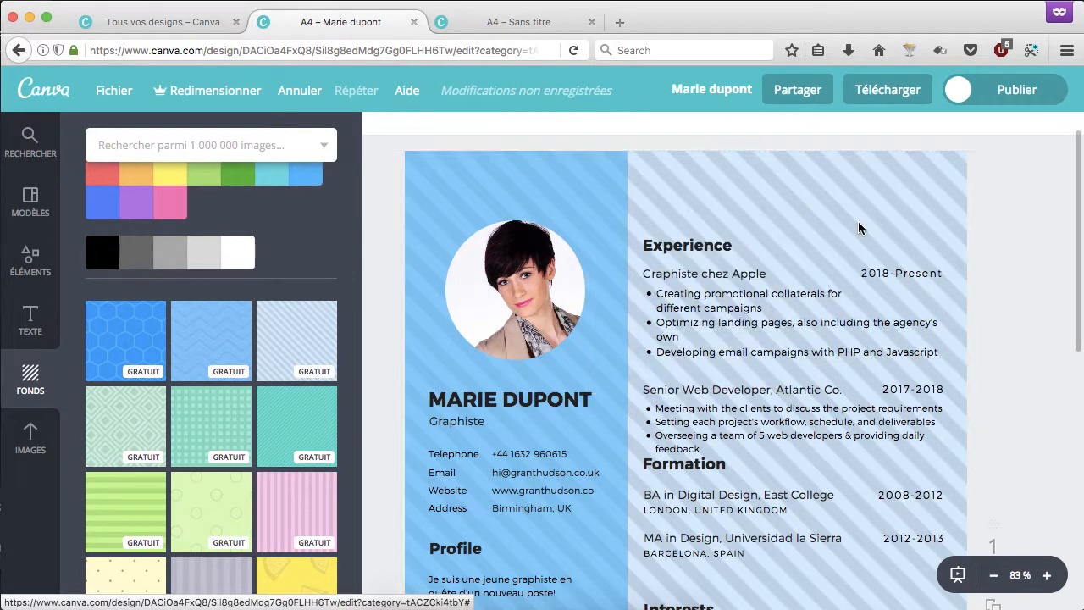
# Step: Check the whole CV, download it as "PDF - Impression (Conseillé)" and save the file to the computer
pyautogui.scroll(-5, 892, 285)
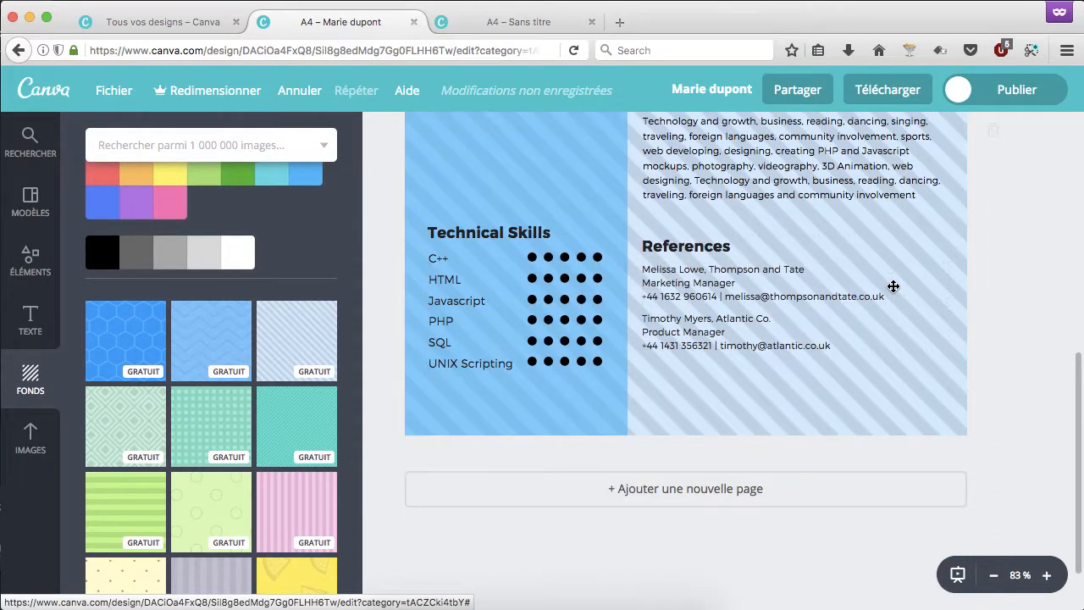
pyautogui.scroll(7, 893, 286)
pyautogui.scroll(-2, 894, 287)
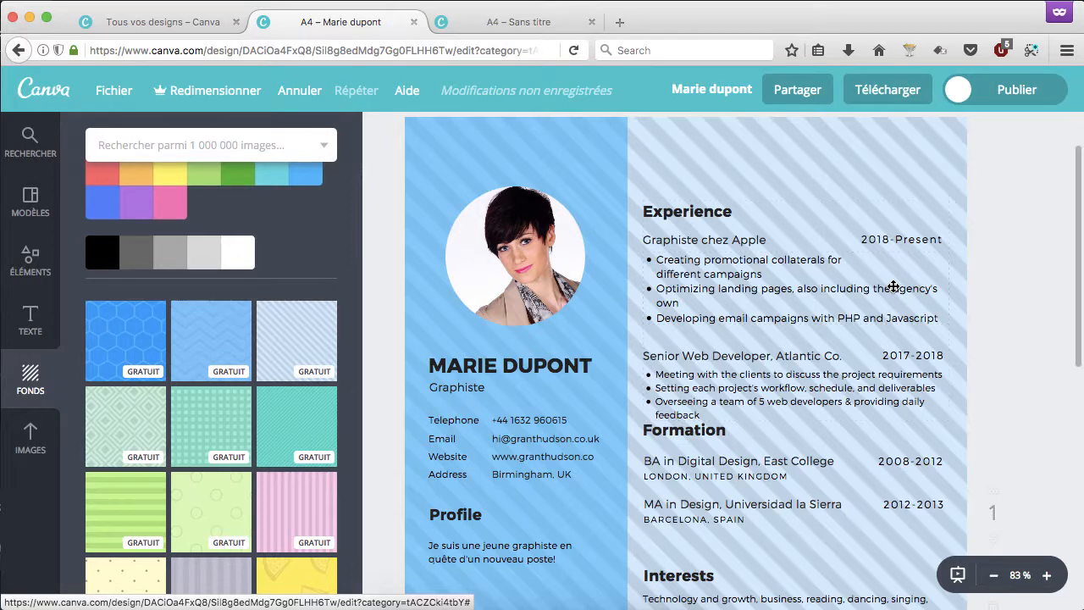
pyautogui.click(993, 576)
pyautogui.click(993, 575)
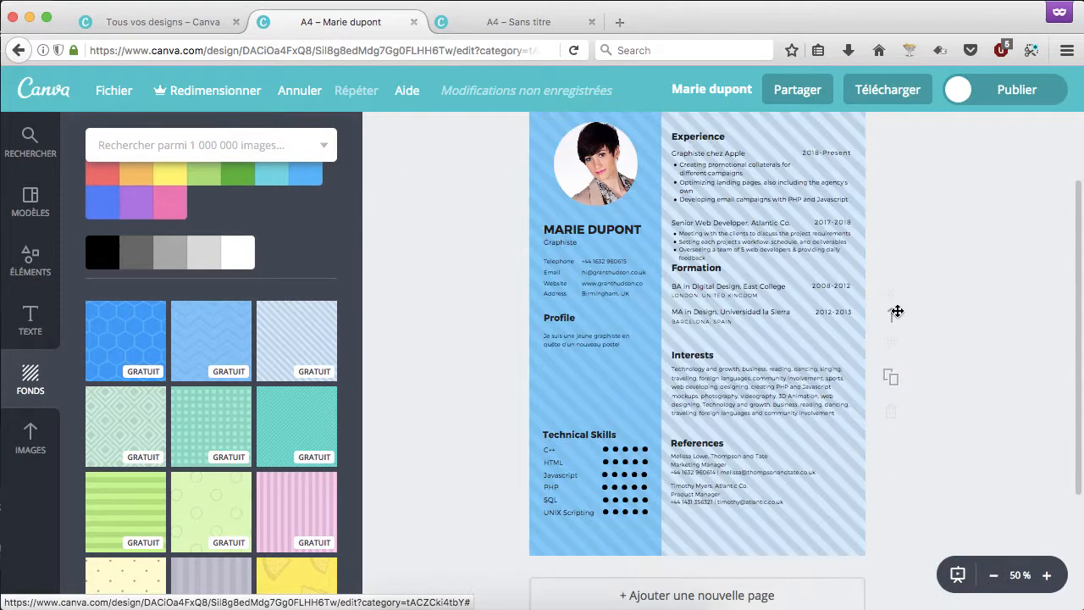
pyautogui.click(888, 90)
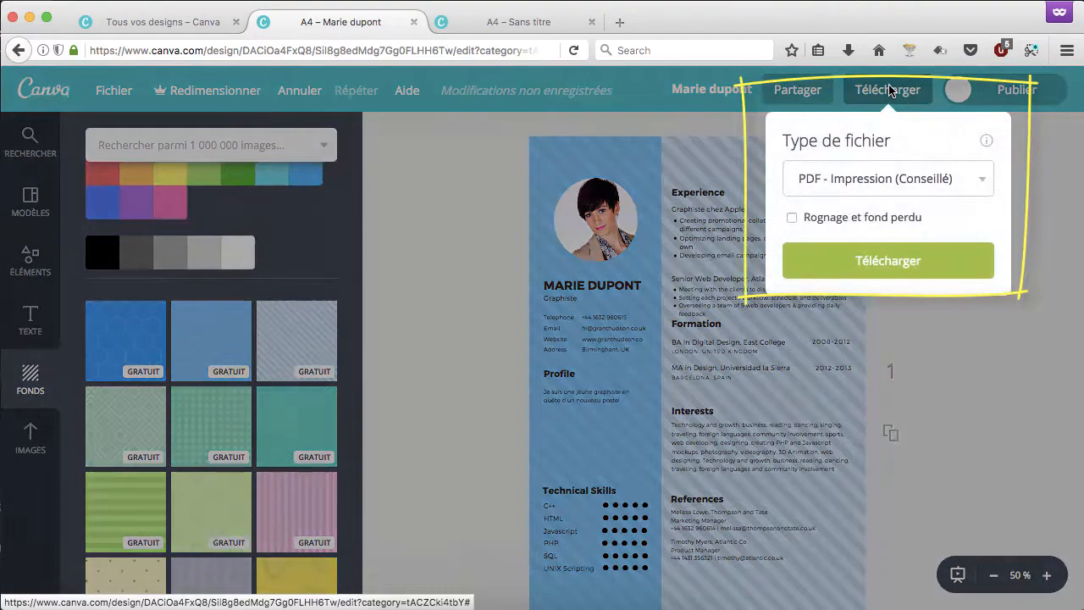
pyautogui.click(888, 266)
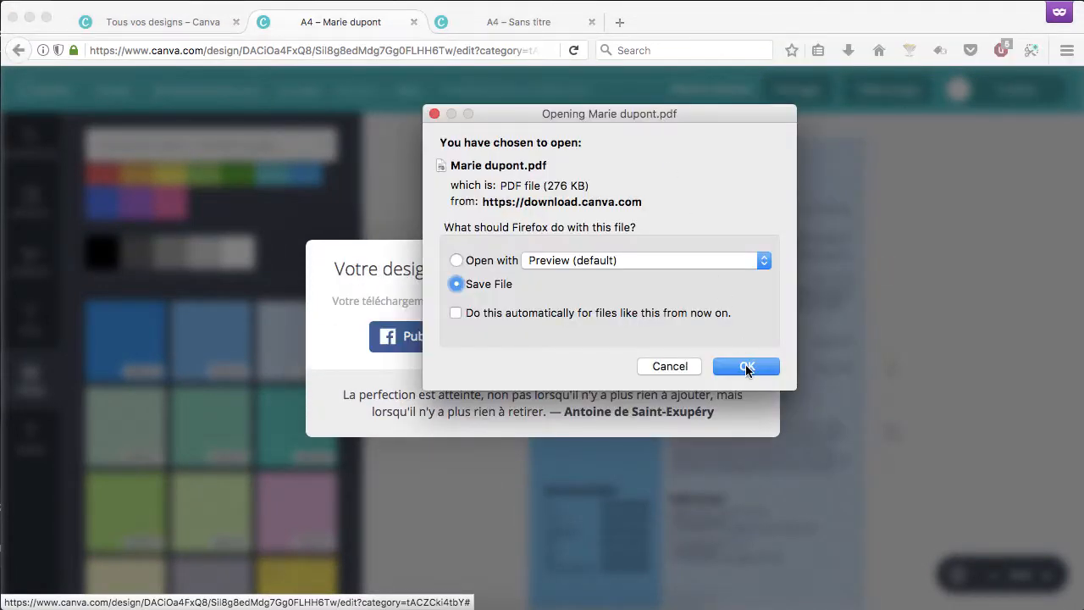
pyautogui.click(746, 367)
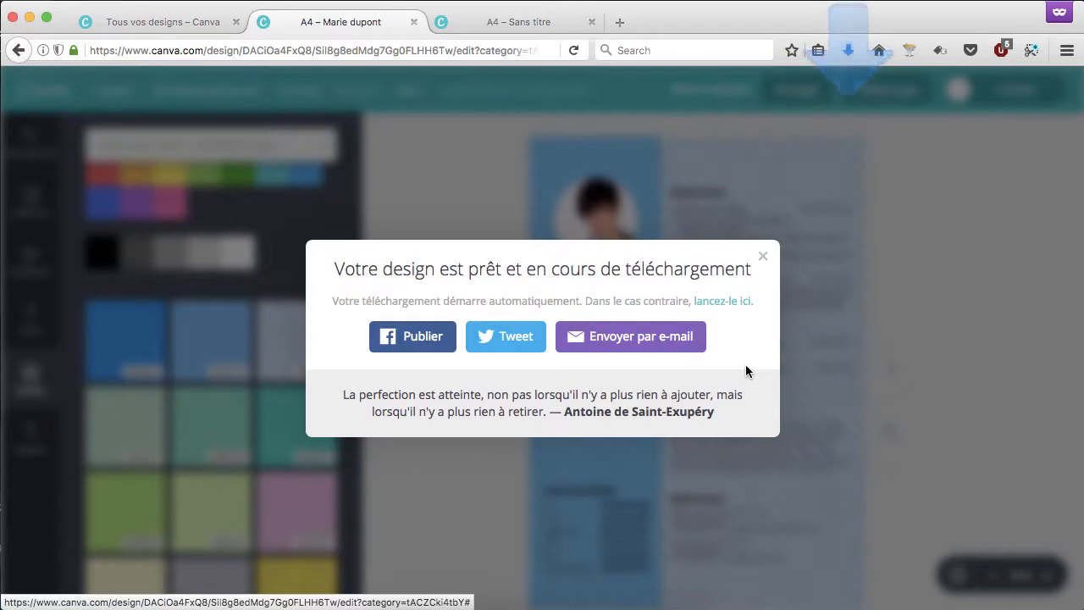
pyautogui.click(766, 256)
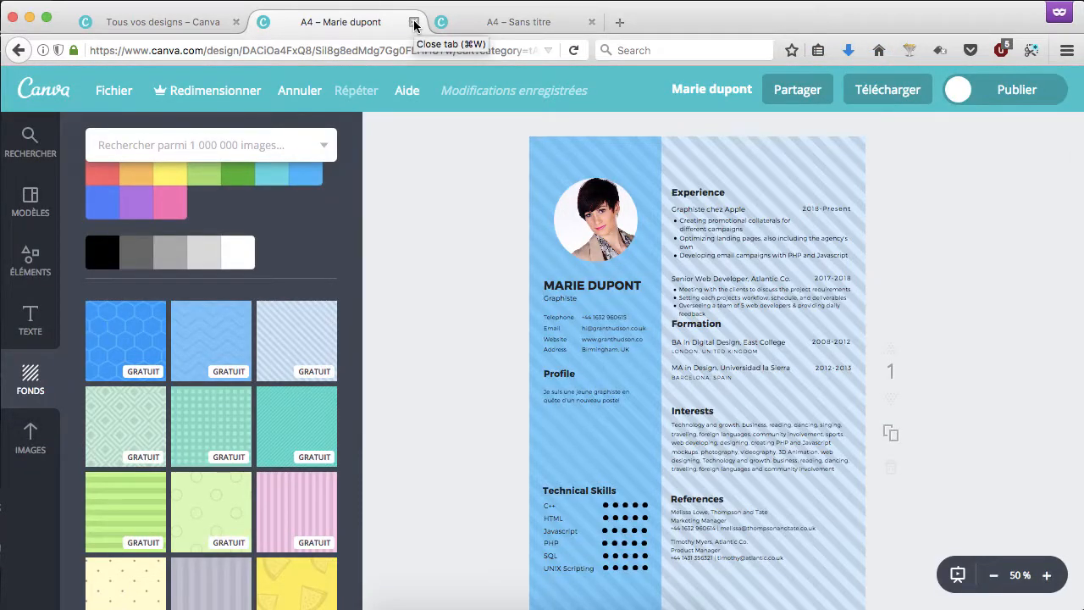